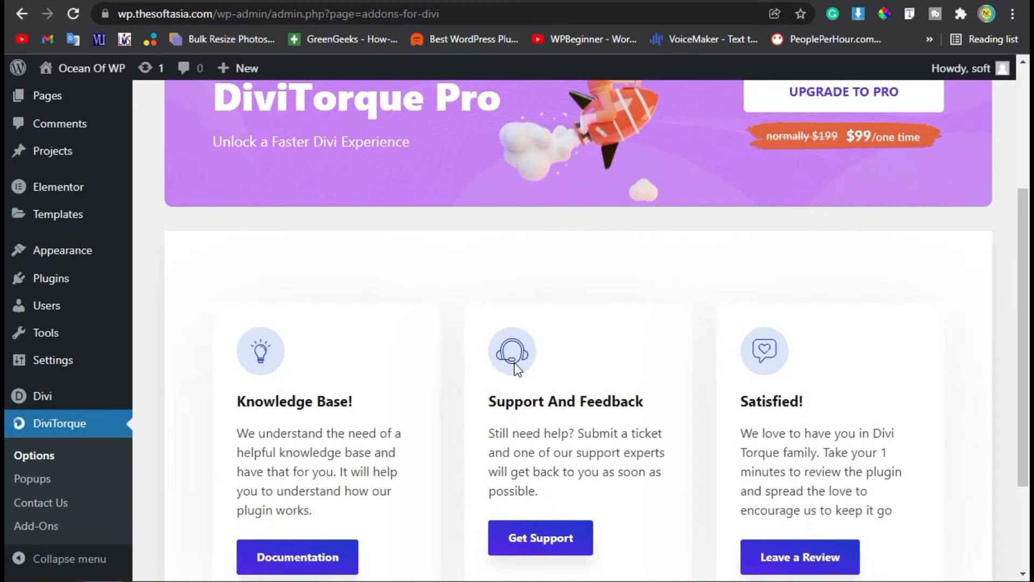
# Leave the DiviTorque settings page and open the WordPress dashboard home.
pyautogui.scroll(-3, 459, 415)
pyautogui.scroll(10, 459, 415)
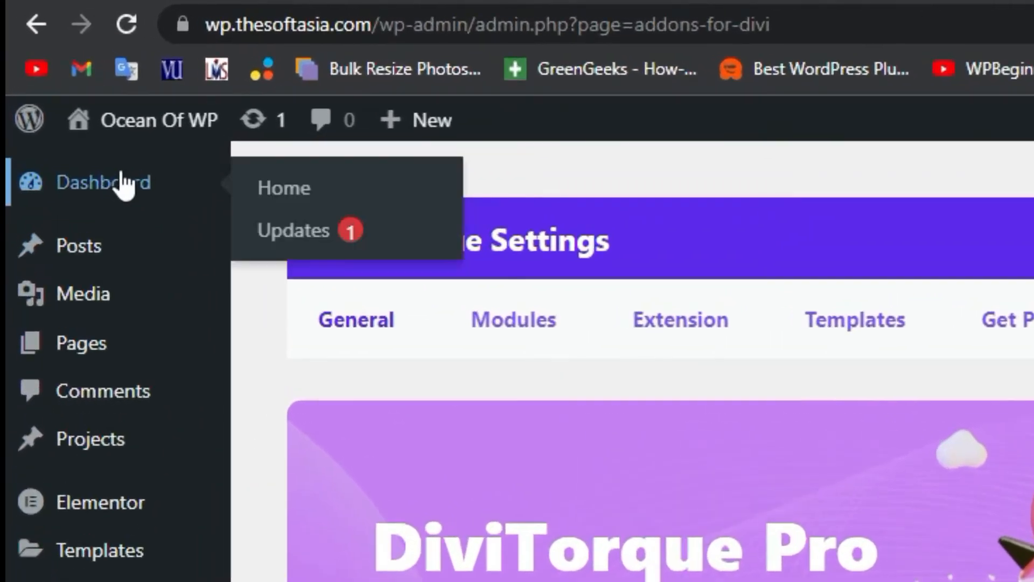
pyautogui.click(69, 98)
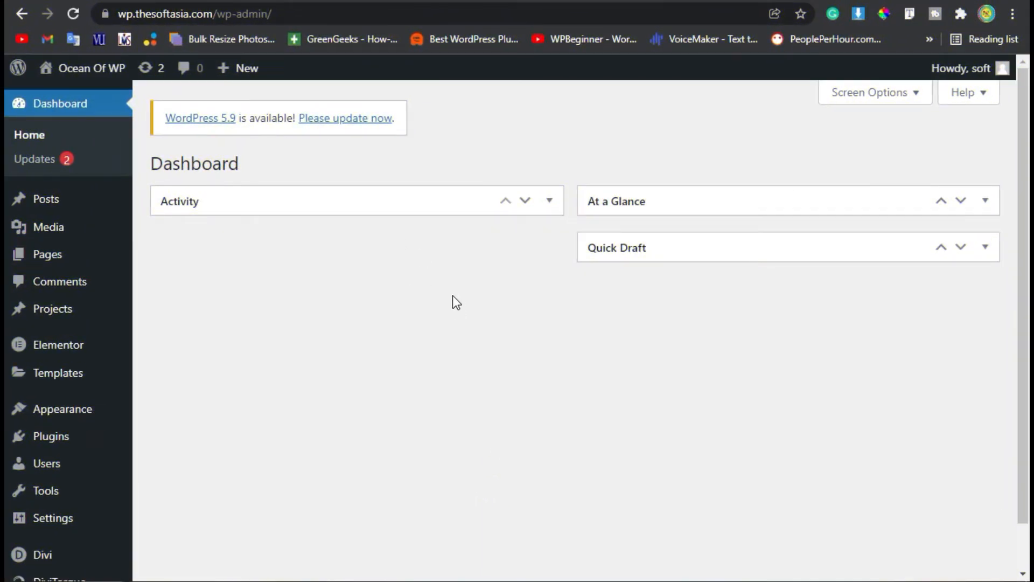
# Create a new post and title it "Logo Slider".
pyautogui.moveTo(32, 198)
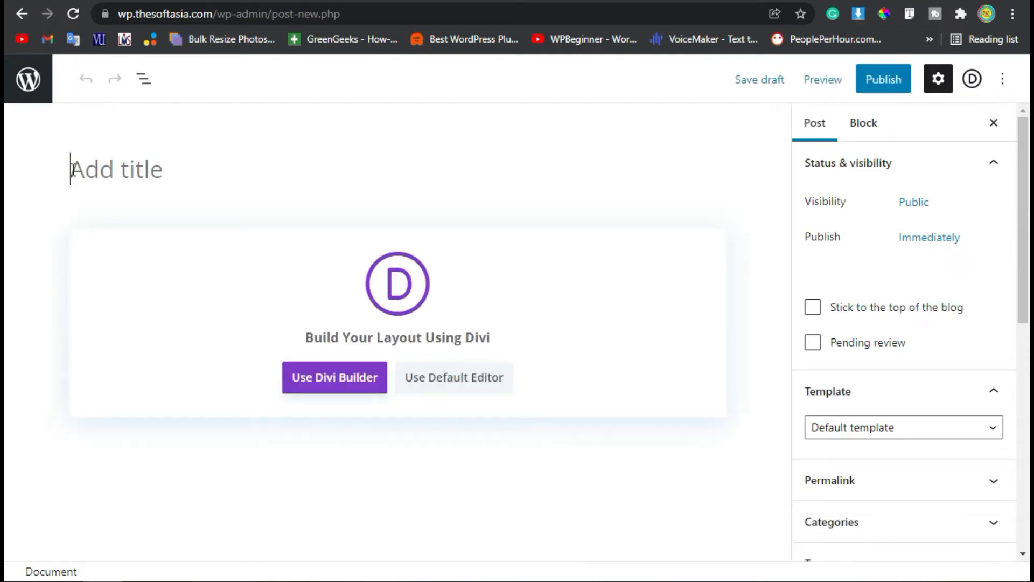
pyautogui.click(134, 165)
pyautogui.write('Logo L')
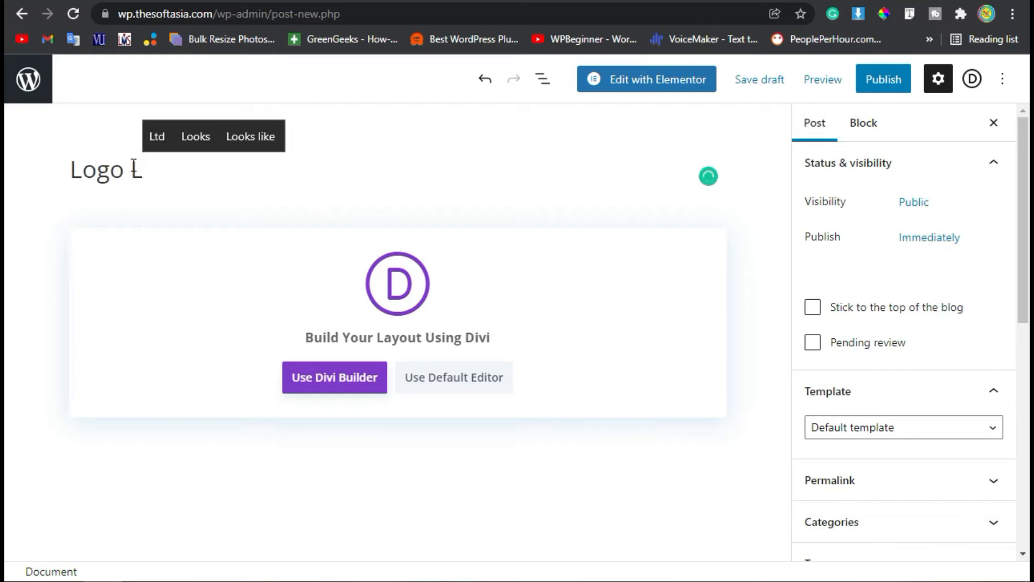
pyautogui.press('BackSpace')
pyautogui.write('Slider')
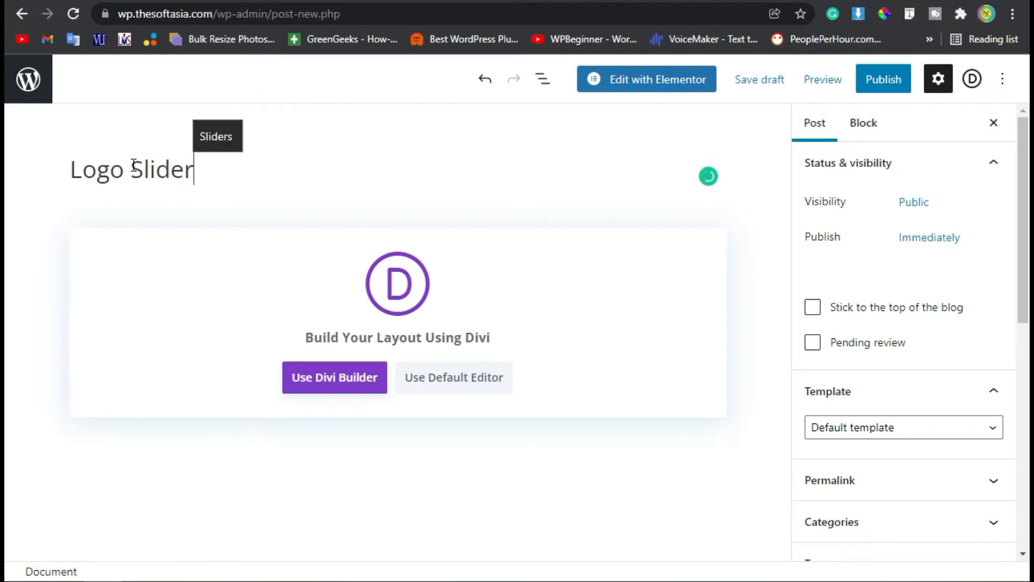
# Start building the post from scratch with Divi Builder and insert a single-column row.
pyautogui.click(362, 378)
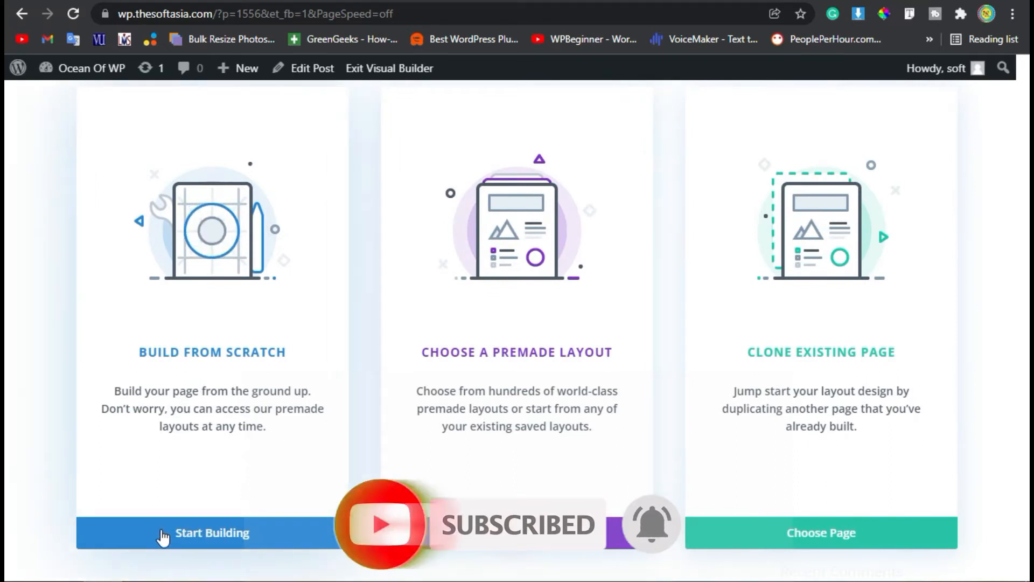
pyautogui.click(222, 536)
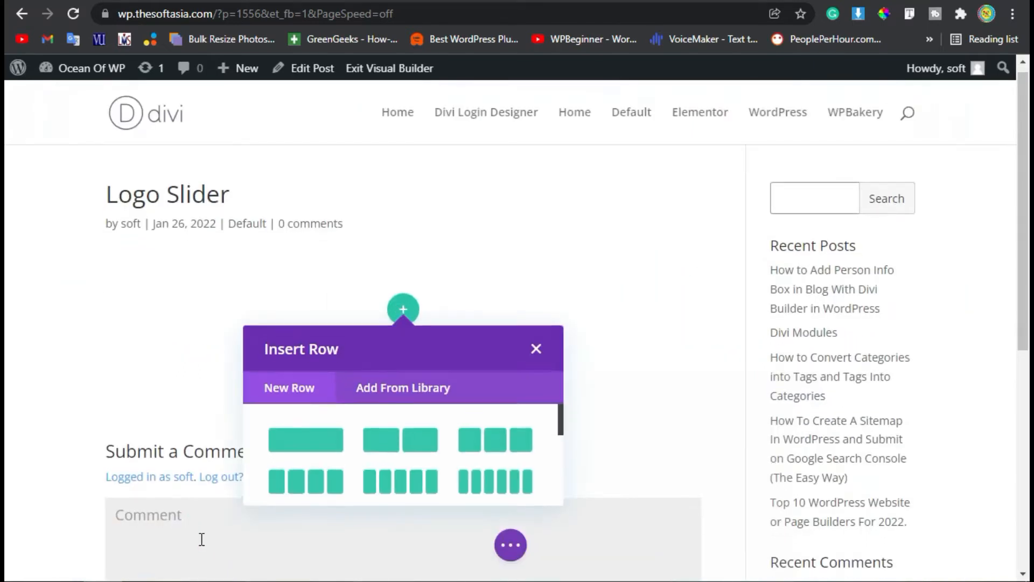
pyautogui.click(304, 447)
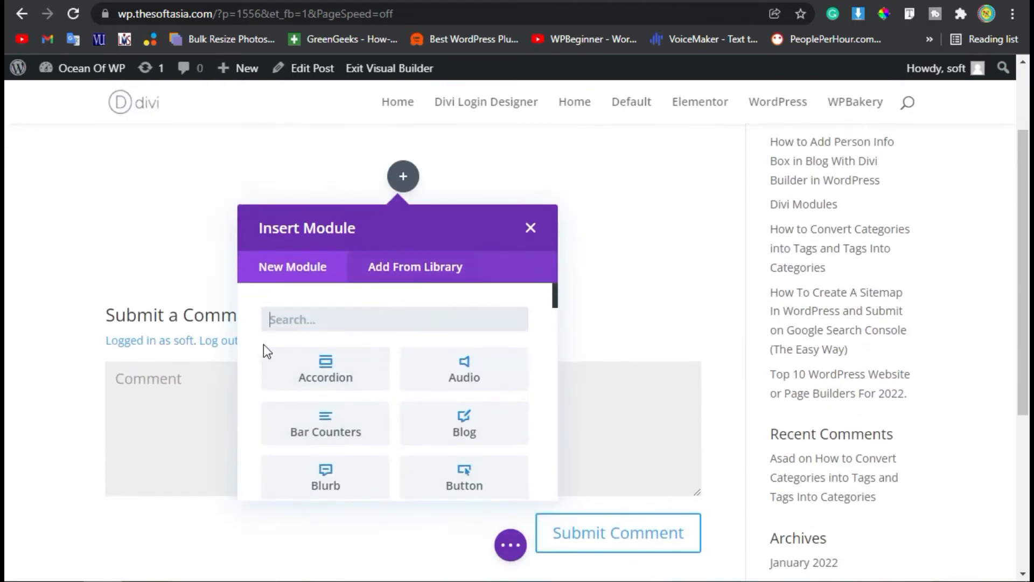
# Insert the Torque Logo Carousel module into the new row.
pyautogui.scroll(-10, 410, 393)
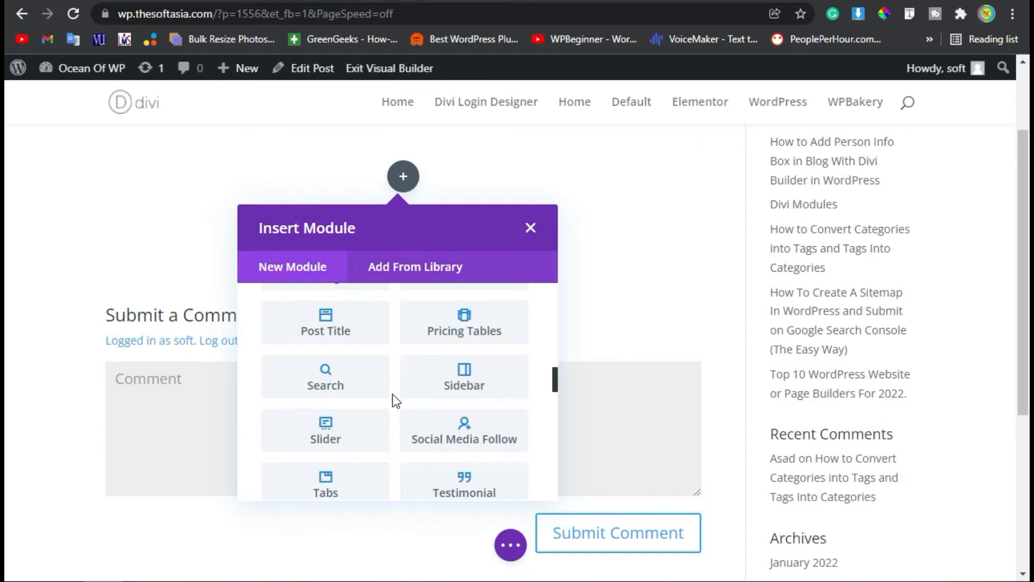
pyautogui.scroll(-6, 395, 401)
pyautogui.scroll(2, 309, 395)
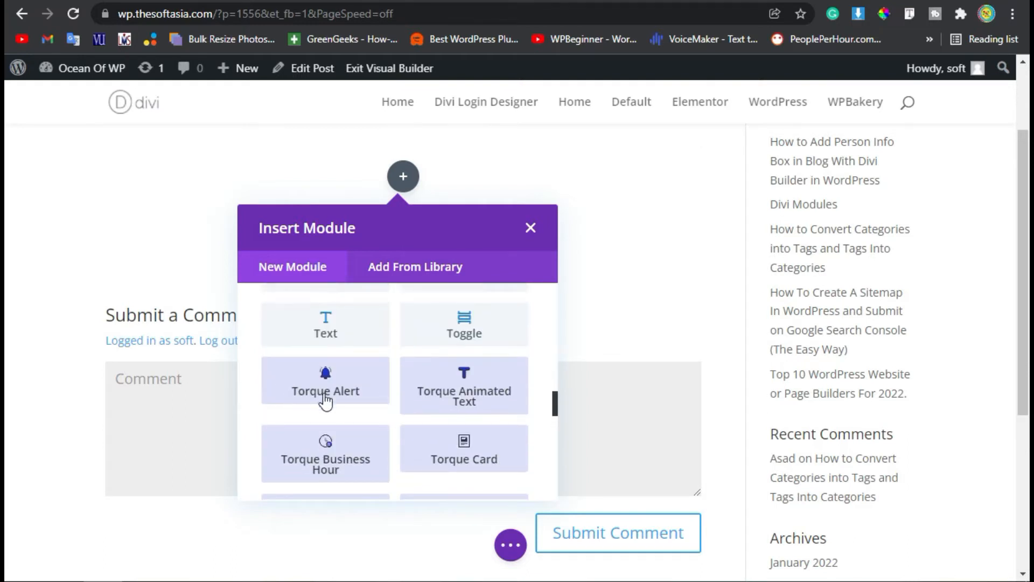
pyautogui.scroll(-2, 453, 411)
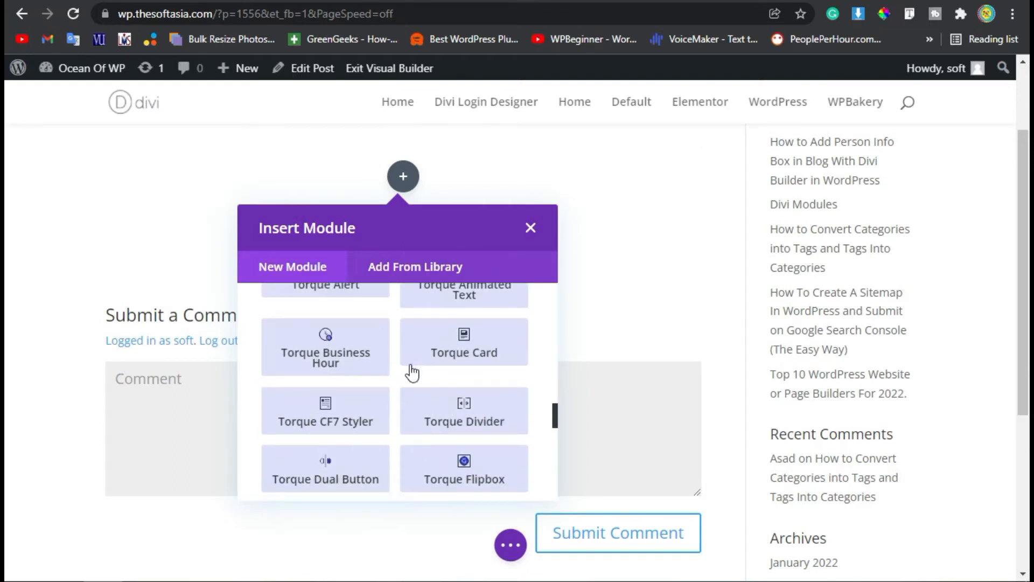
pyautogui.scroll(-4, 394, 366)
pyautogui.scroll(-2, 397, 372)
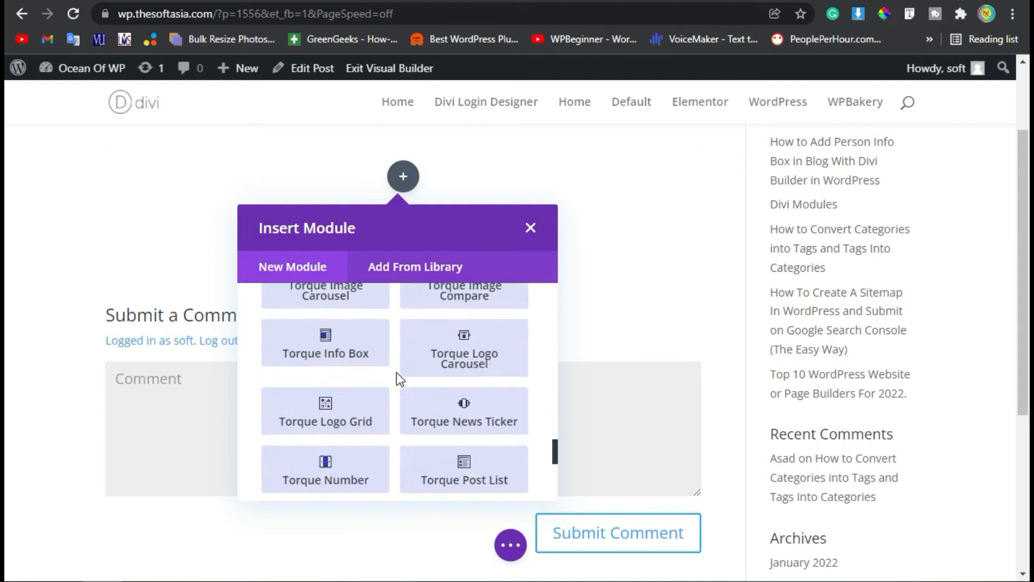
pyautogui.click(481, 363)
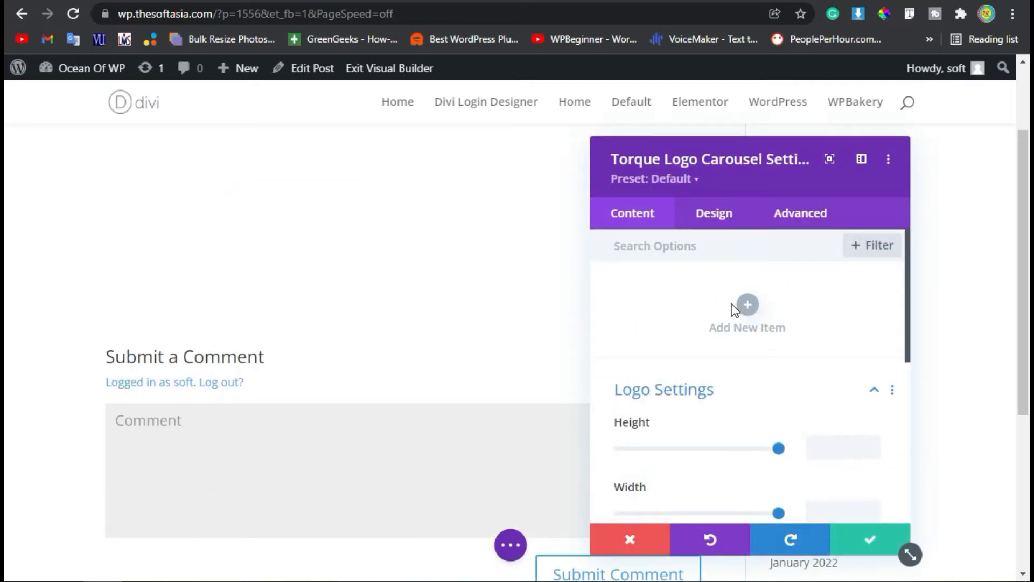
# Add the first carousel item with logo-5.png from the media library as its logo and save the item.
pyautogui.click(752, 311)
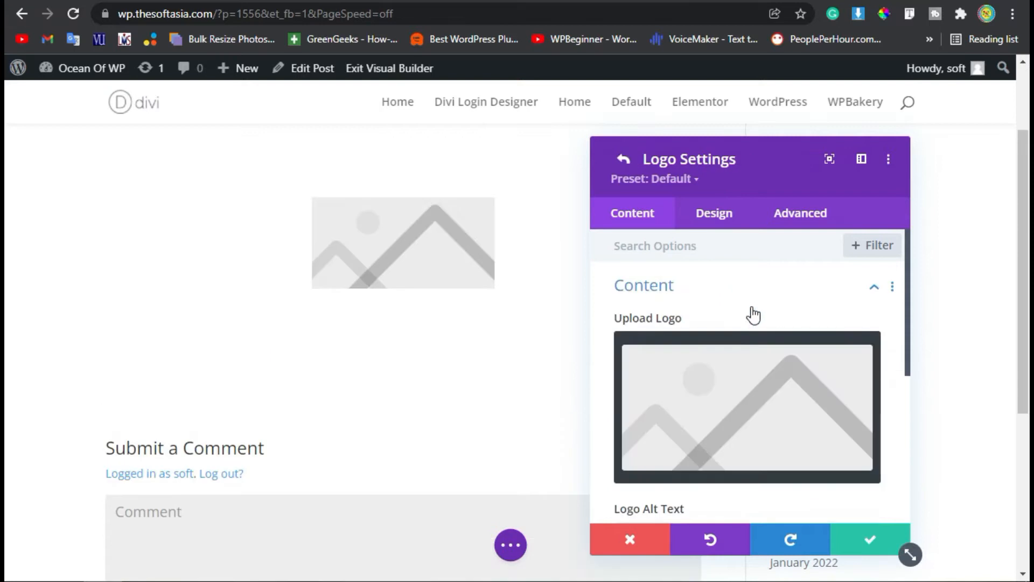
pyautogui.click(735, 410)
pyautogui.click(222, 260)
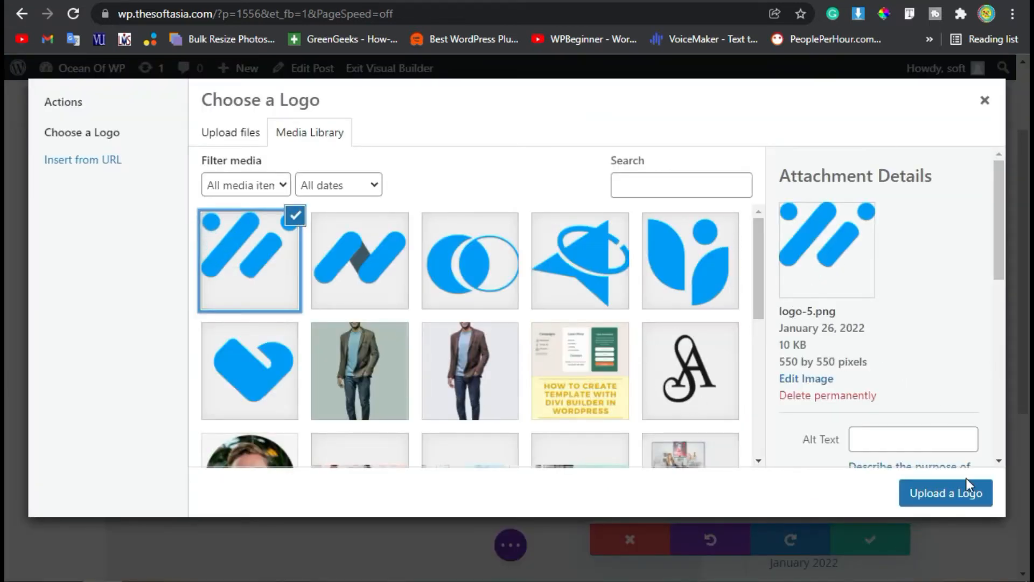
pyautogui.click(968, 492)
pyautogui.click(870, 539)
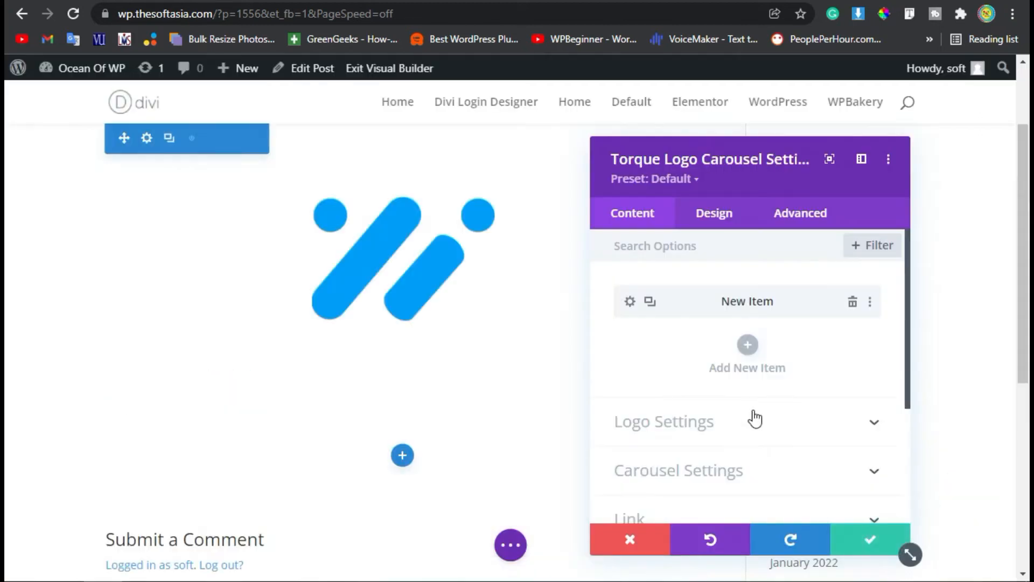
# Add a second carousel item using the blue and grey N-shaped logo from the media library.
pyautogui.click(748, 345)
pyautogui.click(751, 446)
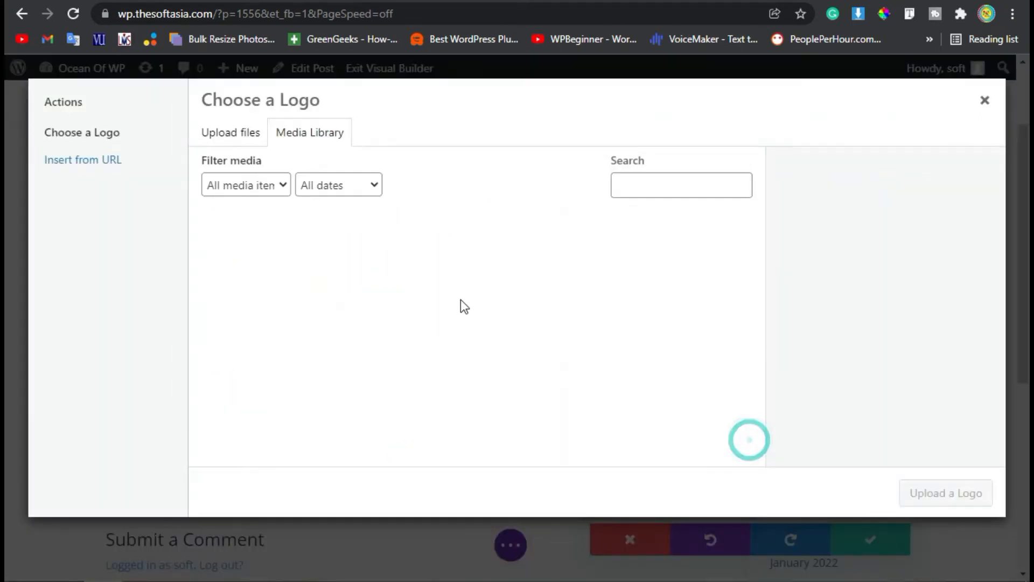
pyautogui.click(343, 268)
pyautogui.click(913, 493)
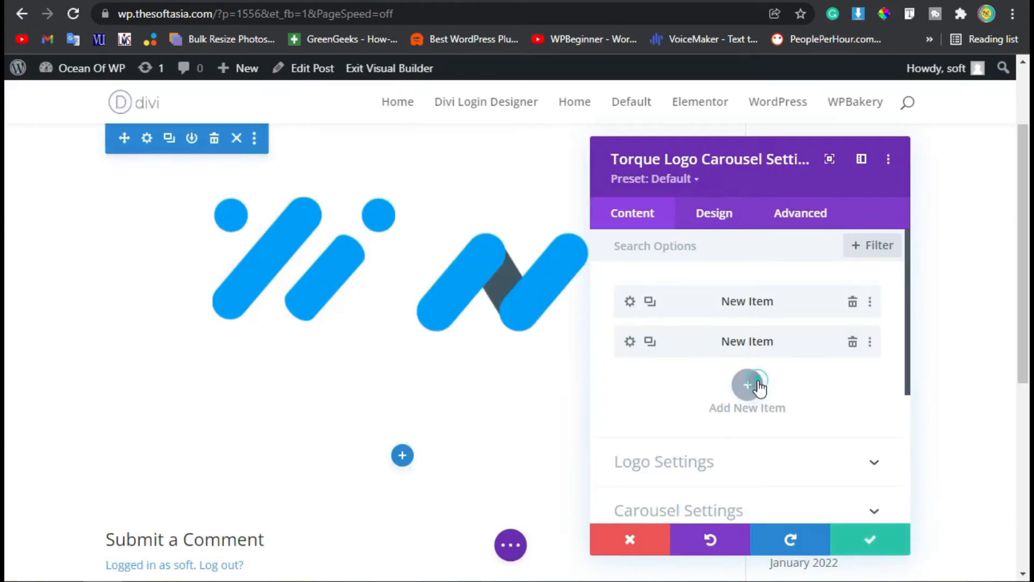
# Add a third carousel item with logo-3.png, the overlapping circles, and save the item.
pyautogui.click(759, 387)
pyautogui.click(725, 358)
pyautogui.click(474, 258)
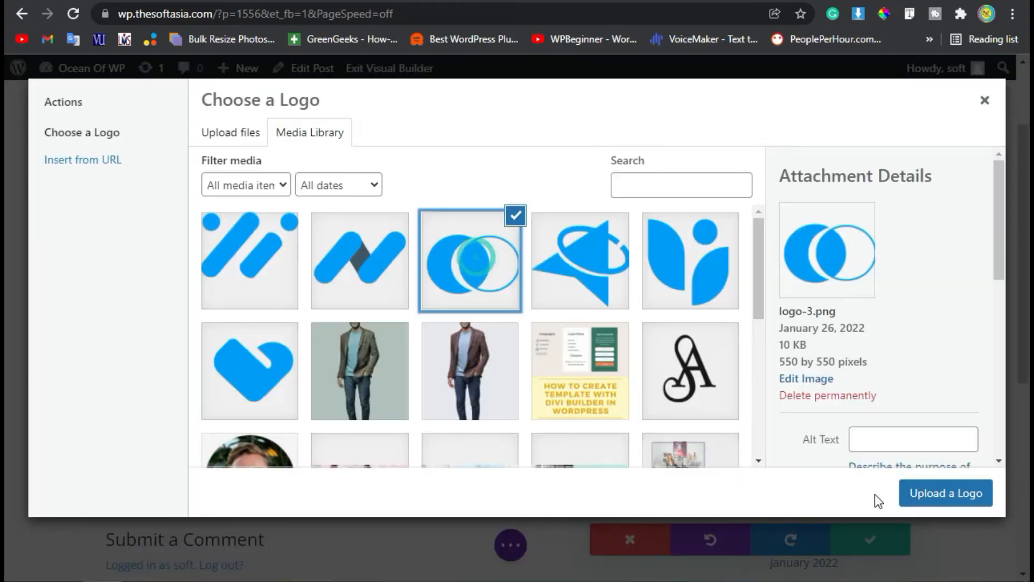
pyautogui.click(916, 494)
pyautogui.click(878, 538)
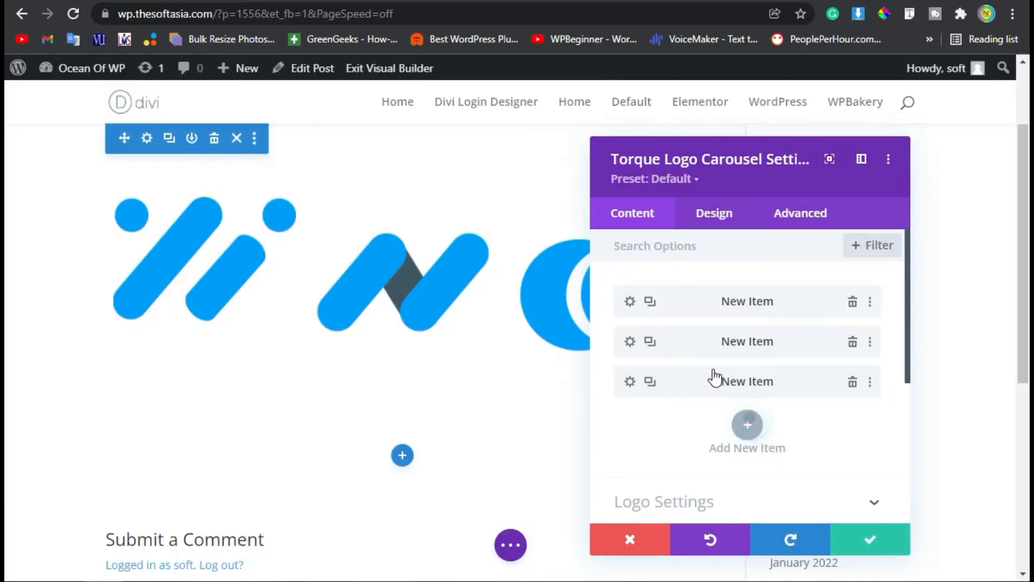
# Add a fourth carousel item with the blue triangle-and-orbit logo from the media library and save it.
pyautogui.click(747, 426)
pyautogui.click(733, 368)
pyautogui.click(580, 253)
pyautogui.click(942, 492)
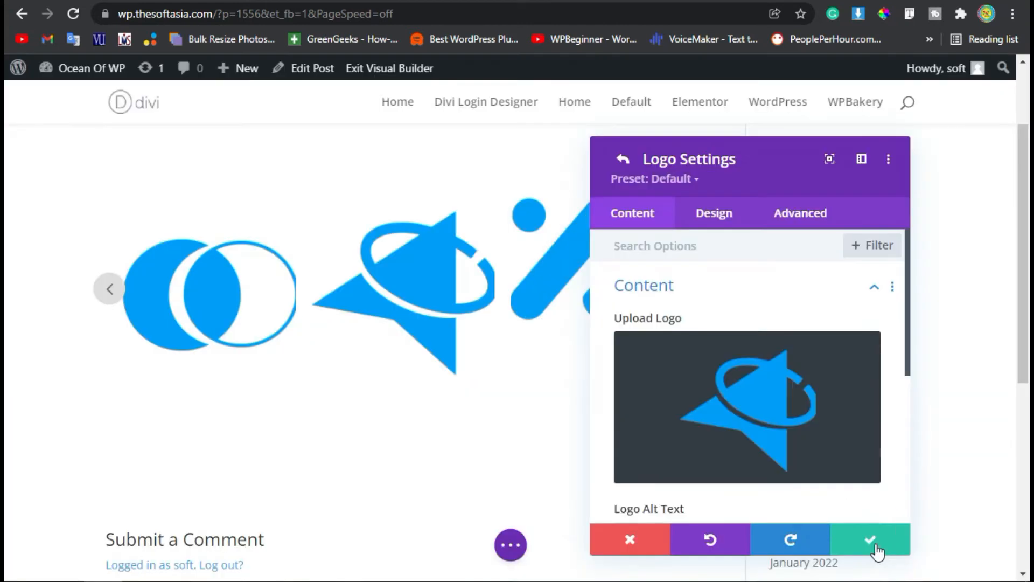
pyautogui.click(878, 551)
# Add a fifth carousel item, assign the same triangle-and-orbit logo to it and save the item.
pyautogui.click(745, 473)
pyautogui.click(733, 432)
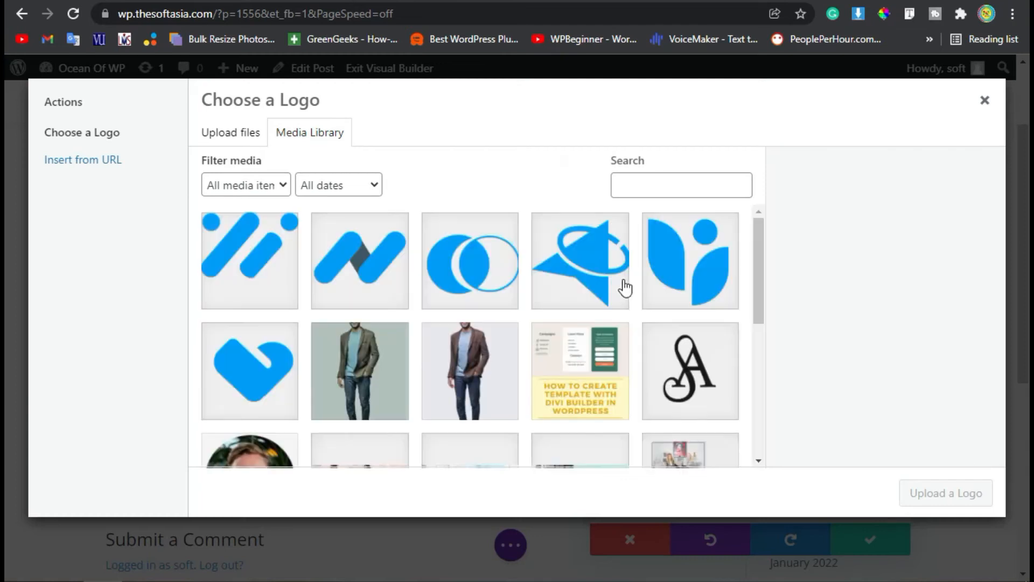
pyautogui.click(611, 289)
pyautogui.click(932, 493)
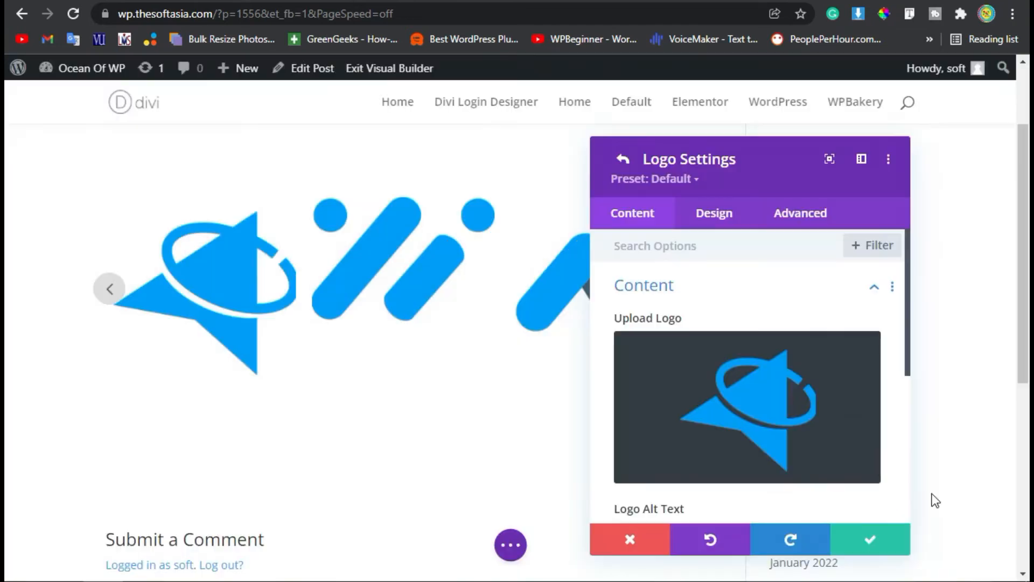
pyautogui.click(858, 540)
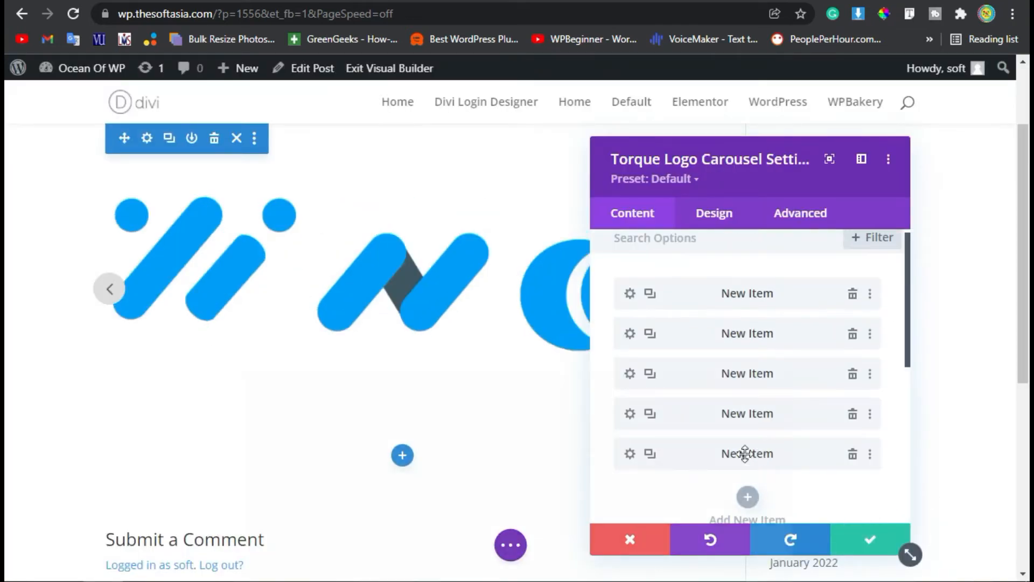
# Replace the fifth carousel item's logo with logo-2.png, the leaf-shaped logo, and save the item.
pyautogui.click(632, 454)
pyautogui.click(691, 370)
pyautogui.click(690, 261)
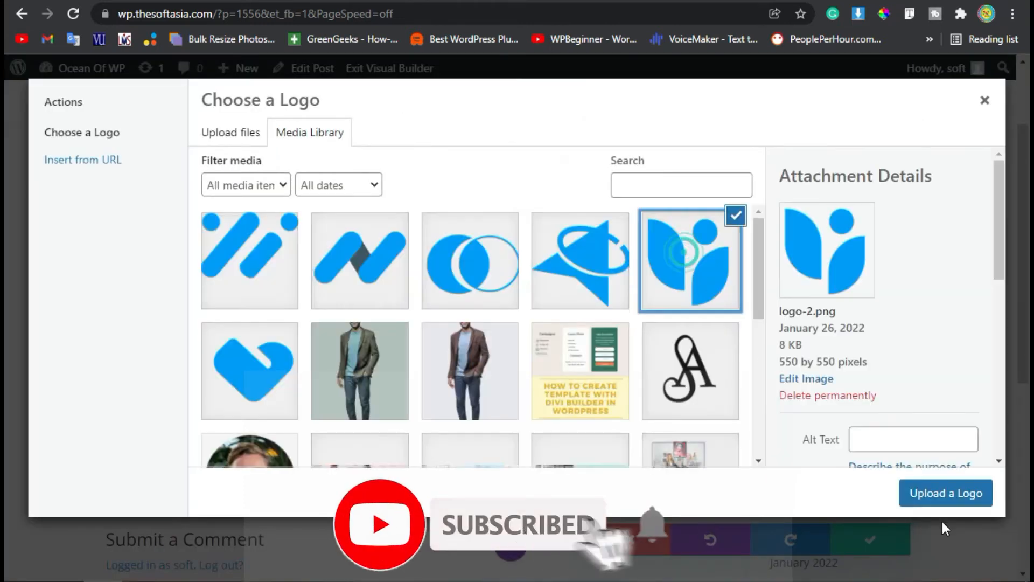
pyautogui.click(945, 493)
pyautogui.click(870, 539)
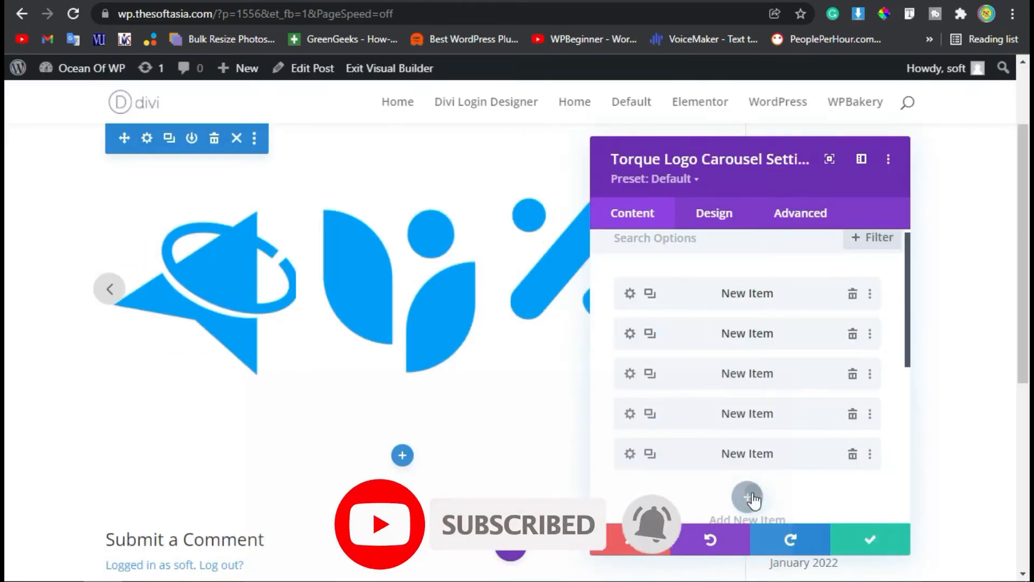
# Add a sixth carousel item with the blue heart-shaped logo from the media library and save the item.
pyautogui.click(748, 497)
pyautogui.click(722, 446)
pyautogui.click(215, 355)
pyautogui.click(945, 493)
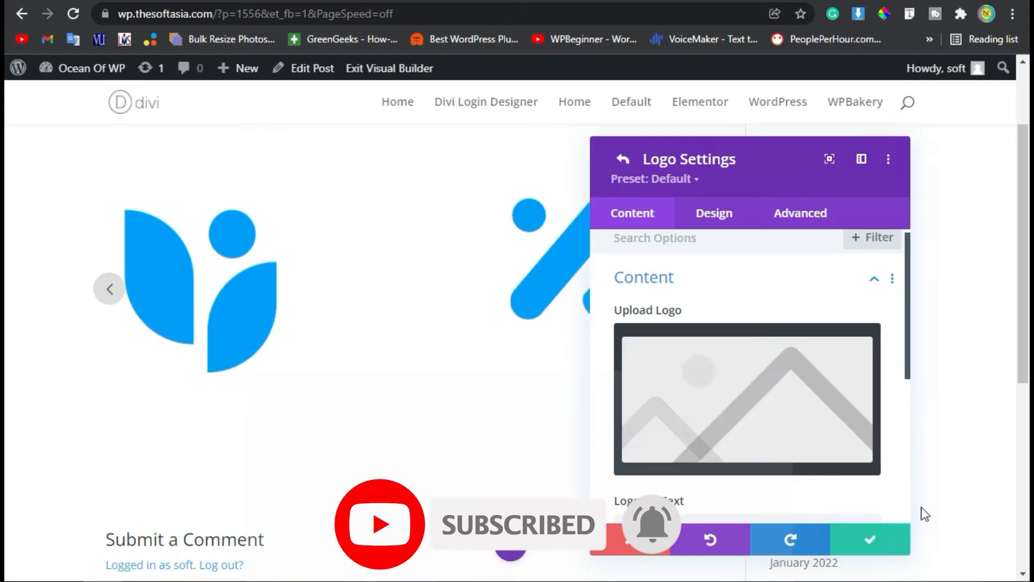
pyautogui.scroll(-4, 371, 393)
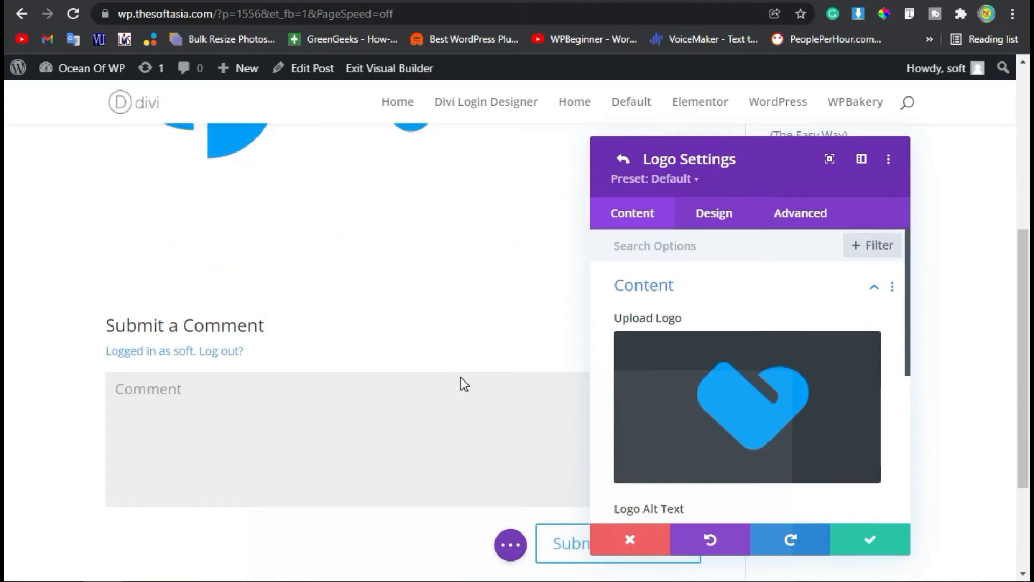
pyautogui.scroll(2, 464, 384)
pyautogui.click(854, 548)
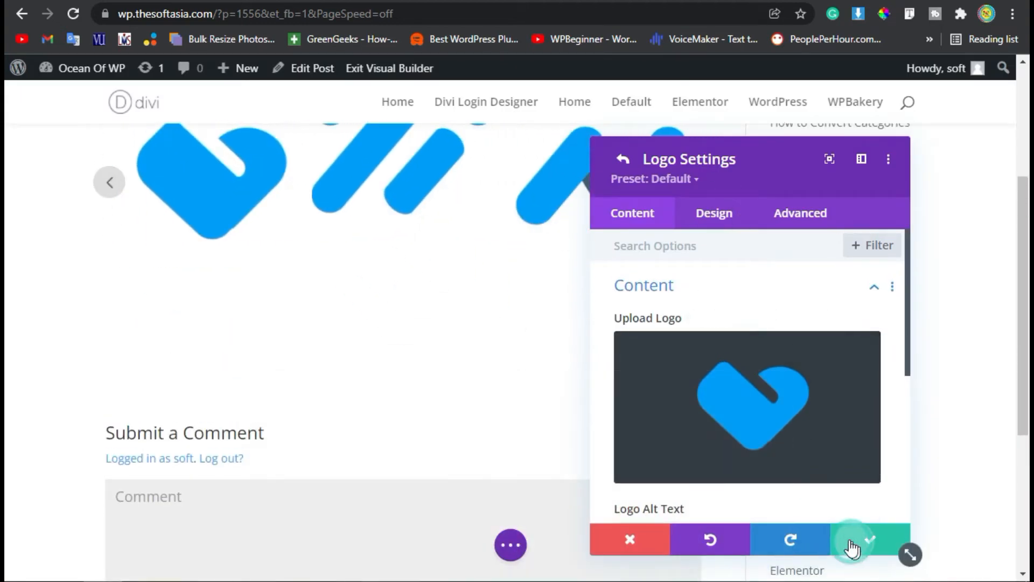
# Set the Logo Hover Animation to Zoom In within the carousel's Logo Settings.
pyautogui.scroll(4, 399, 324)
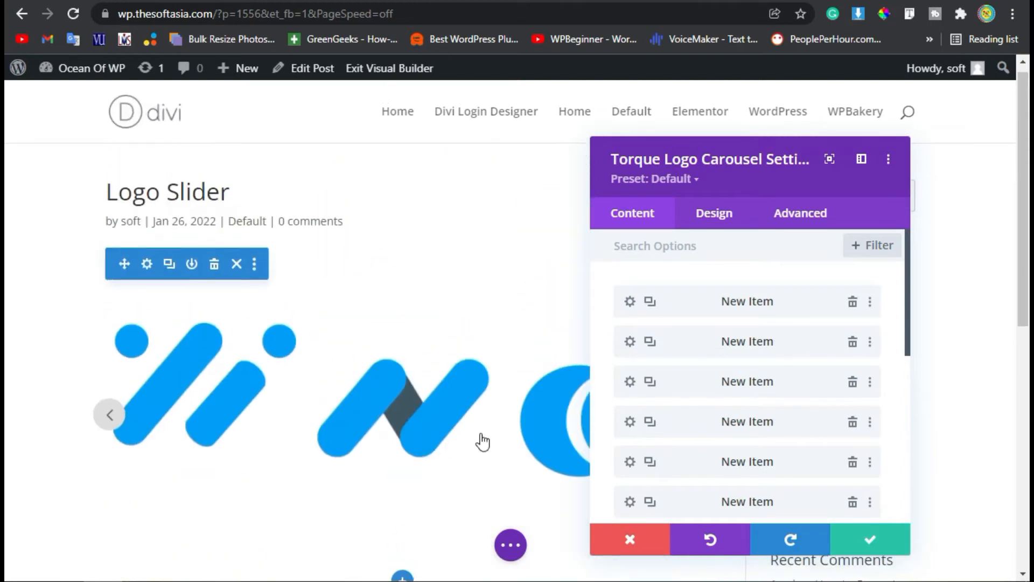
pyautogui.scroll(-4, 855, 380)
pyautogui.scroll(-2, 770, 452)
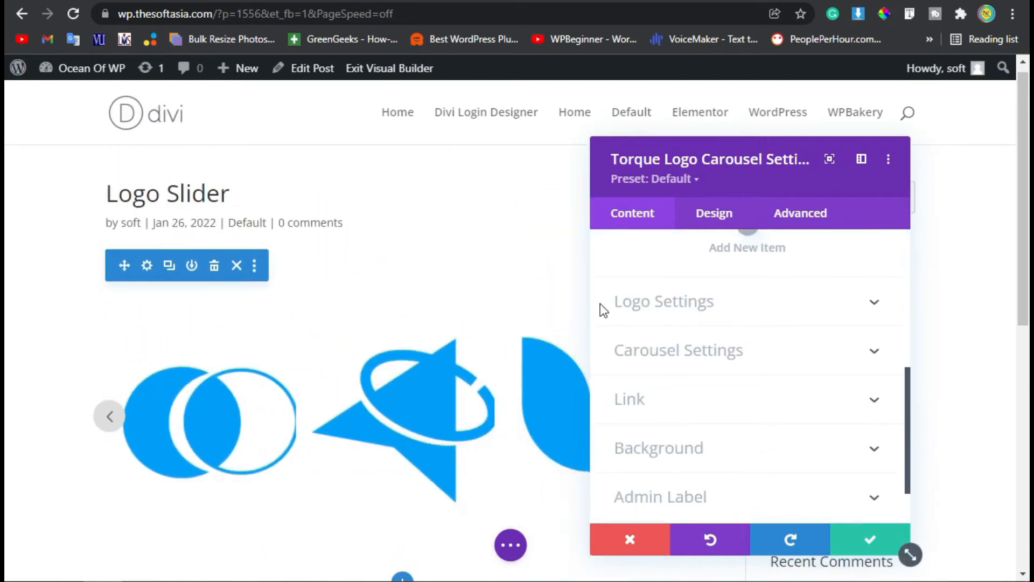
pyautogui.click(686, 309)
pyautogui.scroll(-2, 714, 379)
pyautogui.scroll(2, 700, 385)
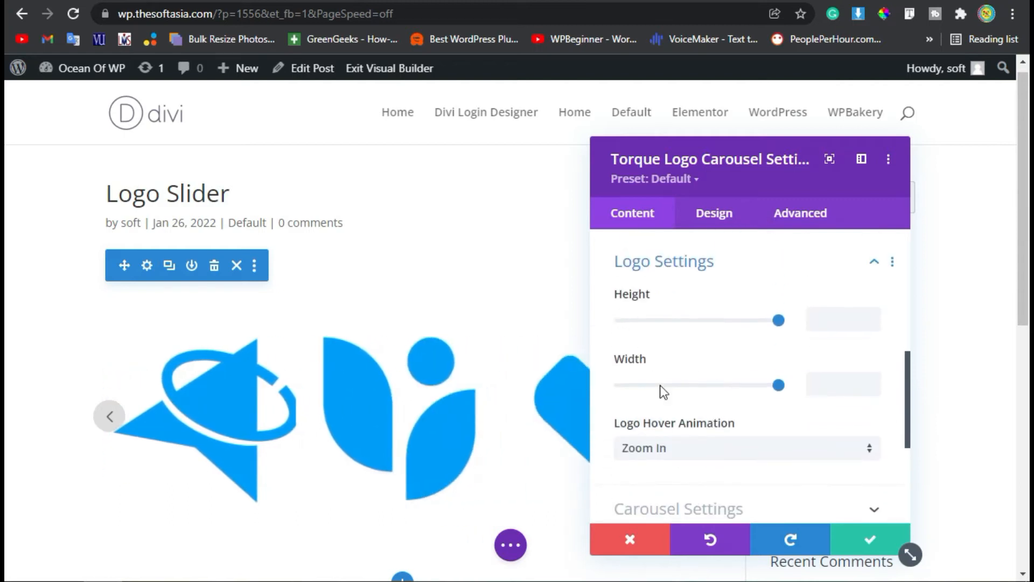
pyautogui.click(688, 458)
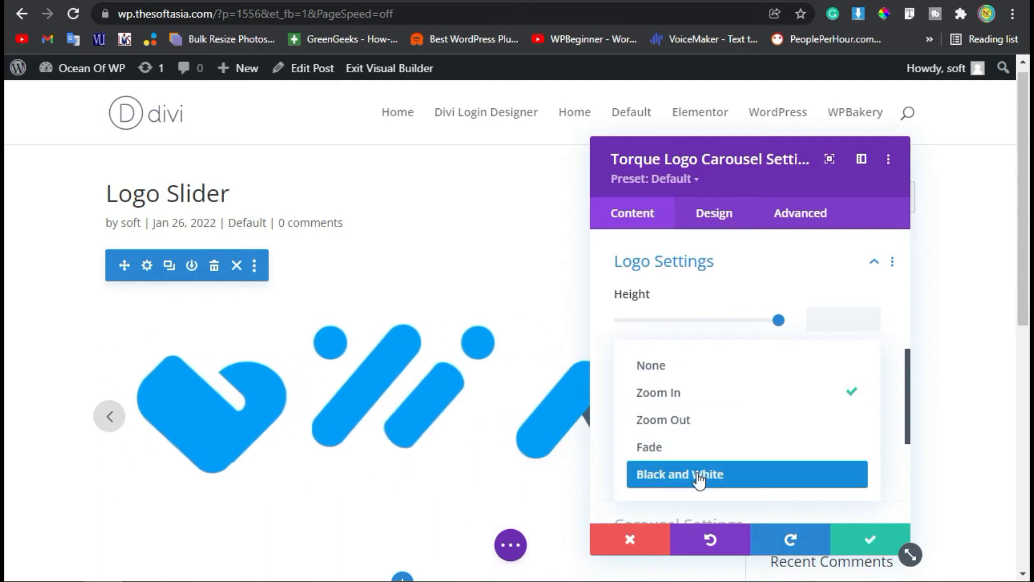
pyautogui.click(737, 392)
pyautogui.scroll(2, 677, 370)
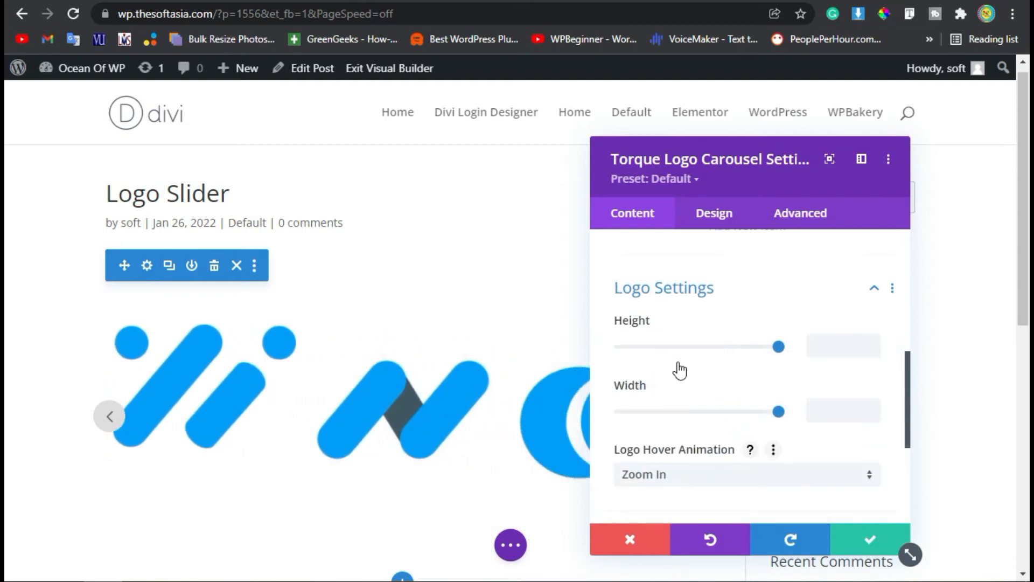
# Set the logo width to 100px in the carousel's Logo Settings and save the module.
pyautogui.scroll(-2, 752, 418)
pyautogui.click(830, 381)
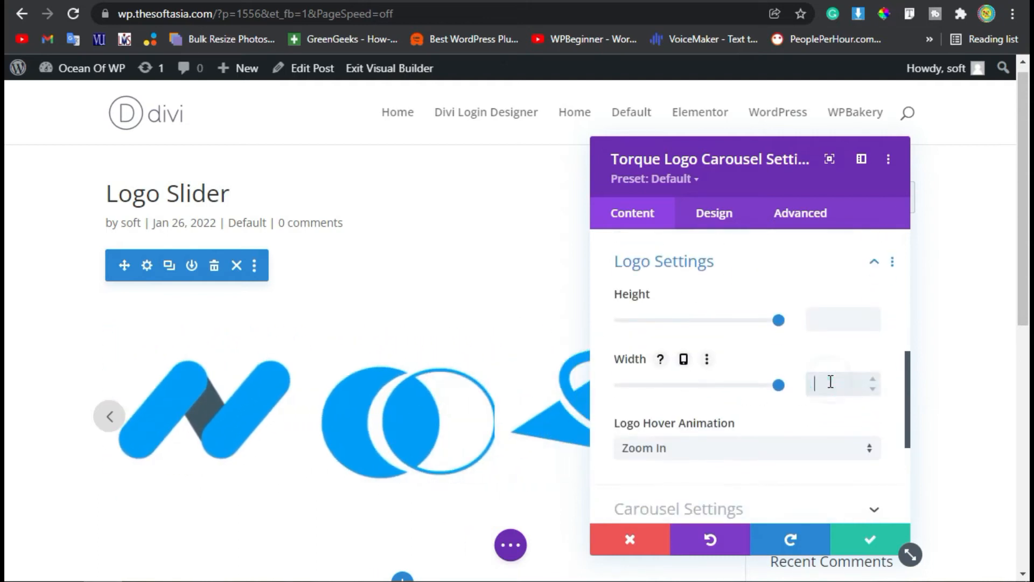
pyautogui.write('100')
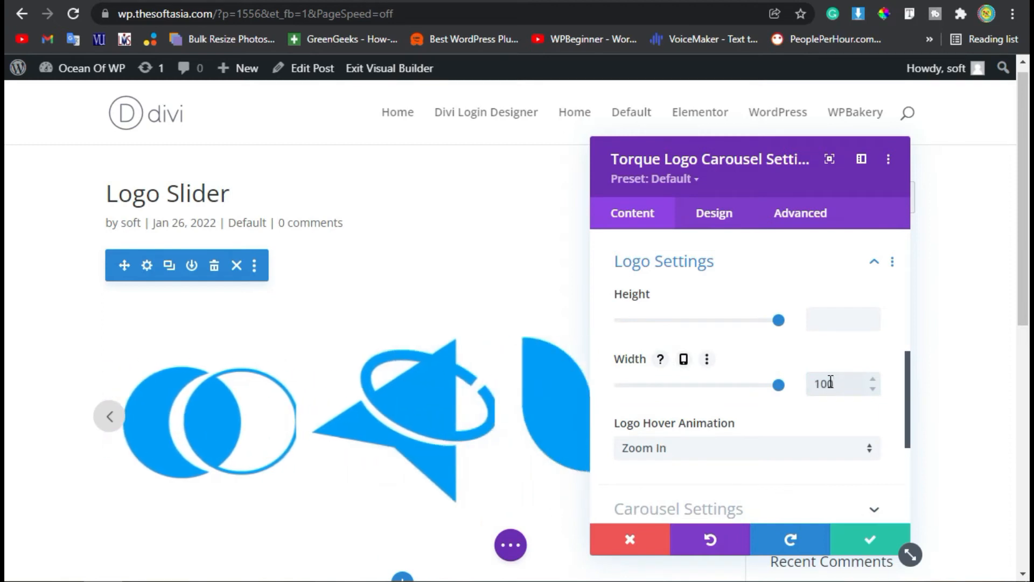
pyautogui.write('px')
pyautogui.press('Return')
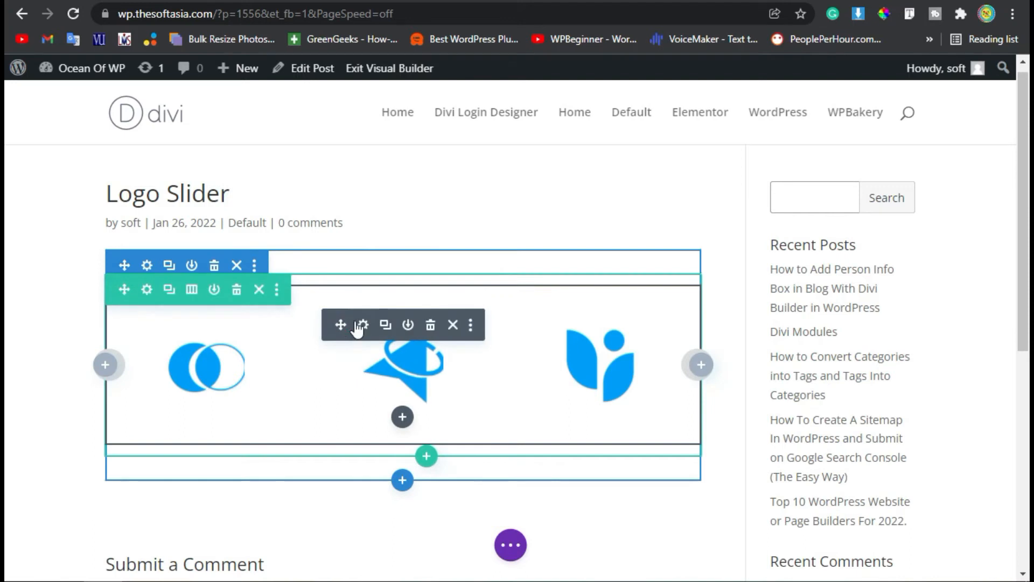
# Reopen the logo carousel's settings and set Slides To Show to 5 under Carousel Settings.
pyautogui.click(360, 326)
pyautogui.scroll(-10, 636, 398)
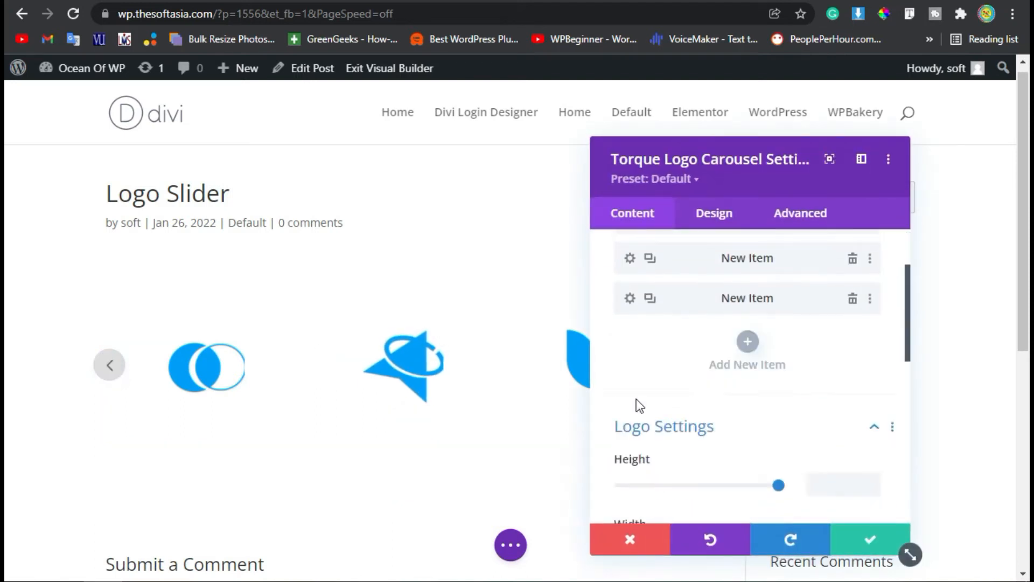
pyautogui.scroll(2, 651, 415)
pyautogui.click(635, 318)
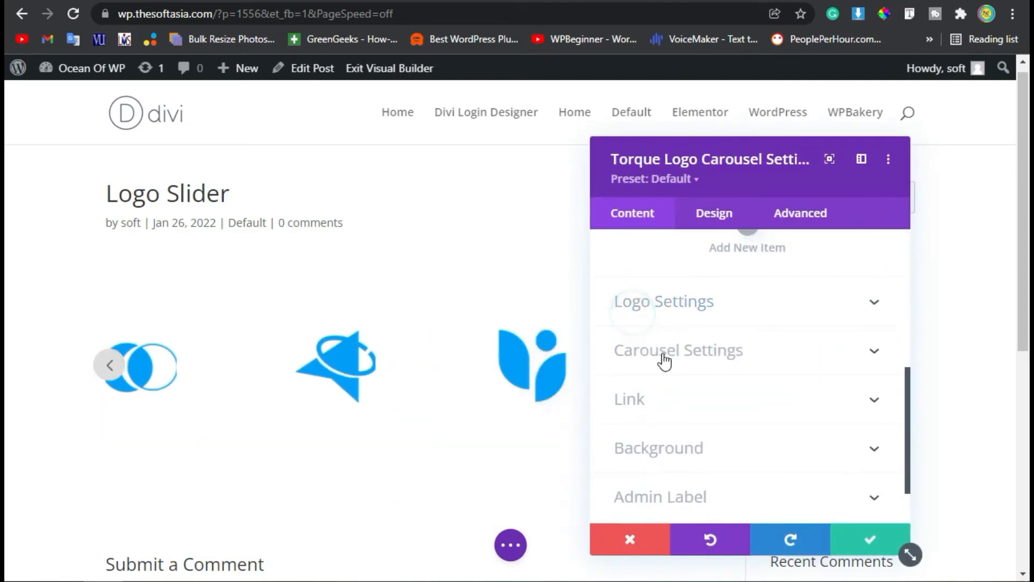
pyautogui.click(663, 351)
pyautogui.scroll(-8, 763, 404)
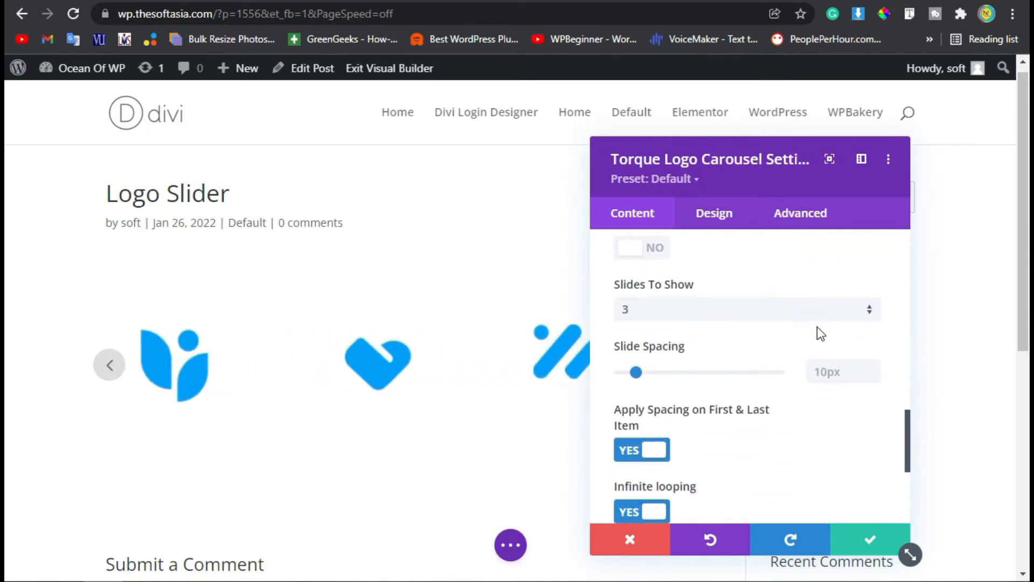
pyautogui.click(791, 309)
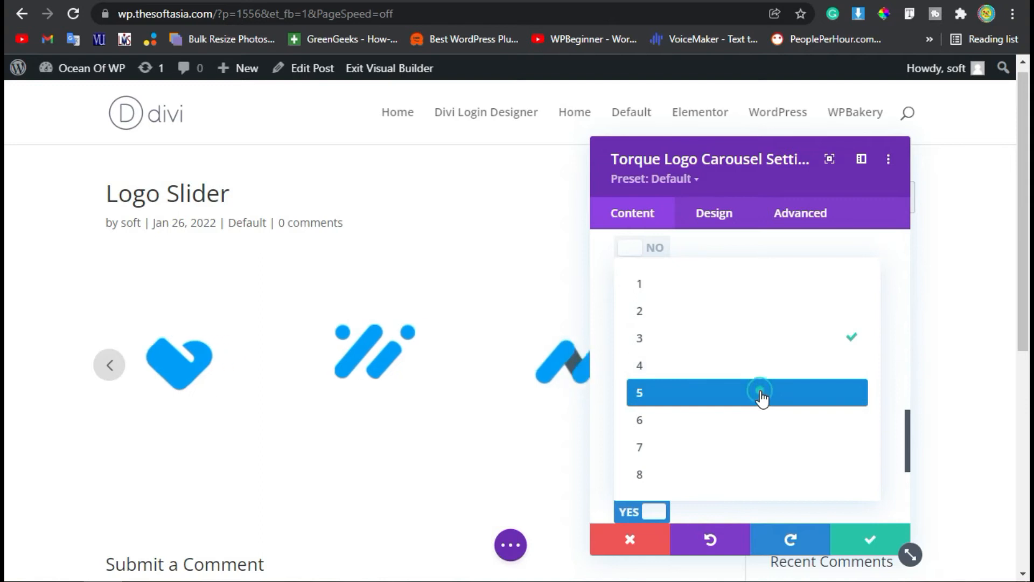
pyautogui.click(761, 391)
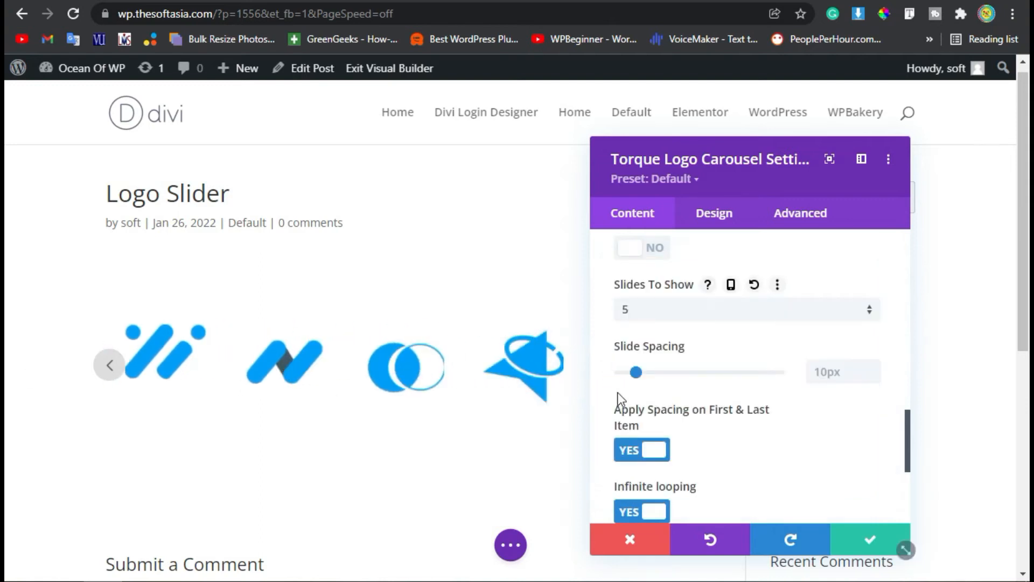
pyautogui.scroll(-5, 717, 411)
pyautogui.scroll(4, 722, 430)
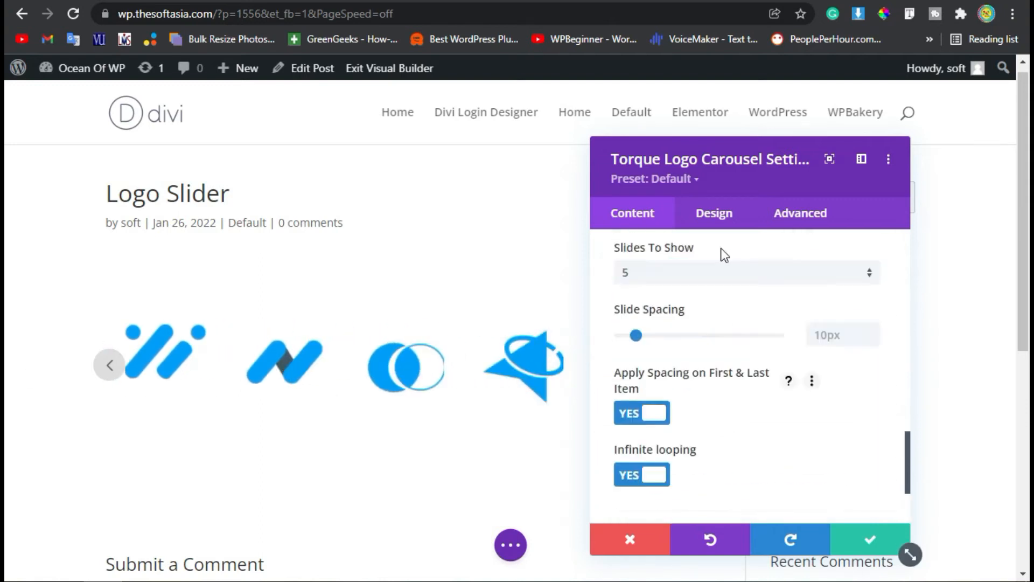
# Set the Icon Color of the carousel's navigation arrows to black (#000000) in the design options.
pyautogui.click(712, 182)
pyautogui.click(716, 211)
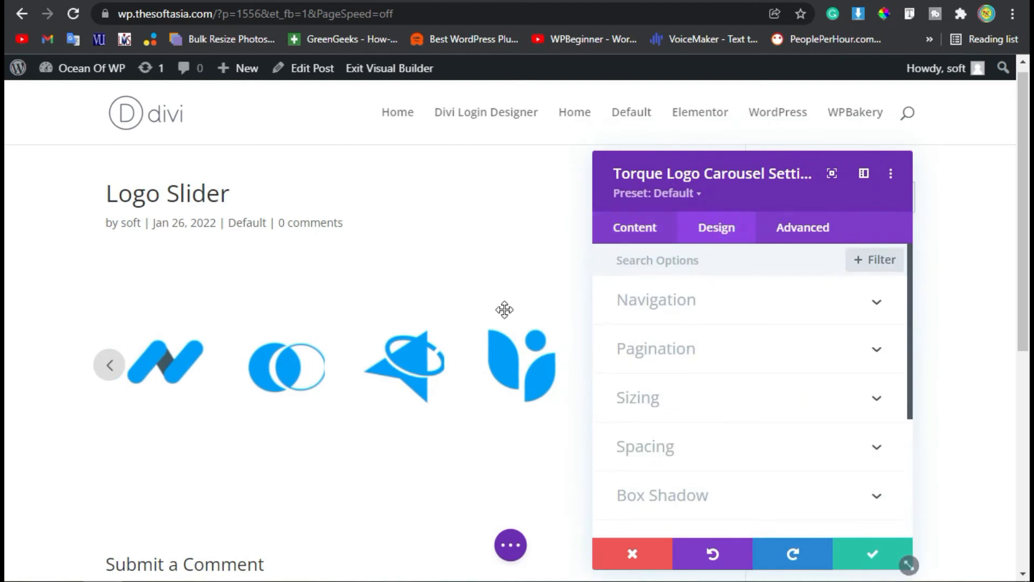
pyautogui.click(644, 314)
pyautogui.scroll(-5, 723, 441)
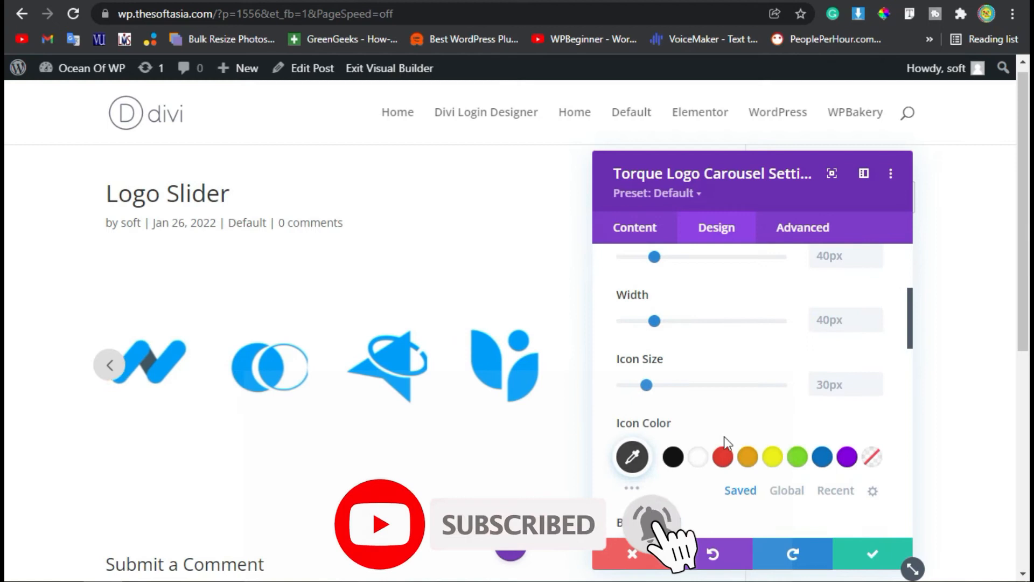
pyautogui.click(675, 351)
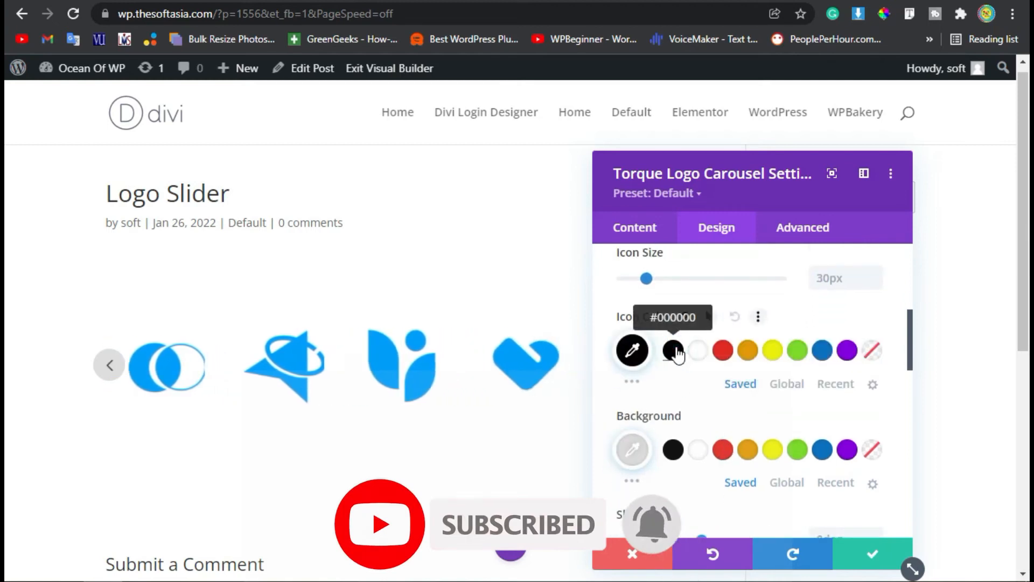
# Set the navigation arrows' Border Color to black (#000000), trying red (#e02b20) first, and collapse the Navigation options.
pyautogui.scroll(-5, 697, 399)
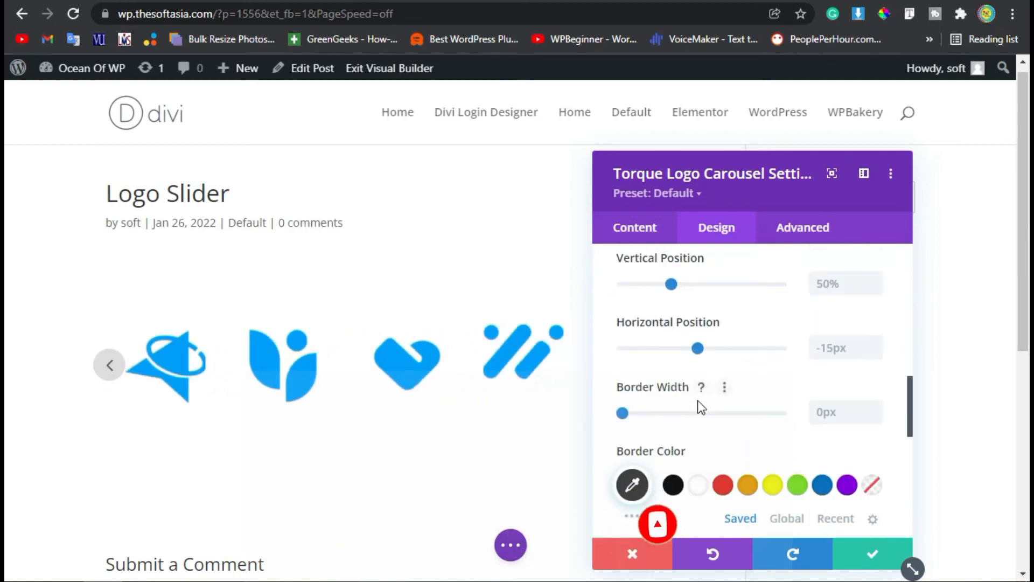
pyautogui.scroll(-2, 697, 399)
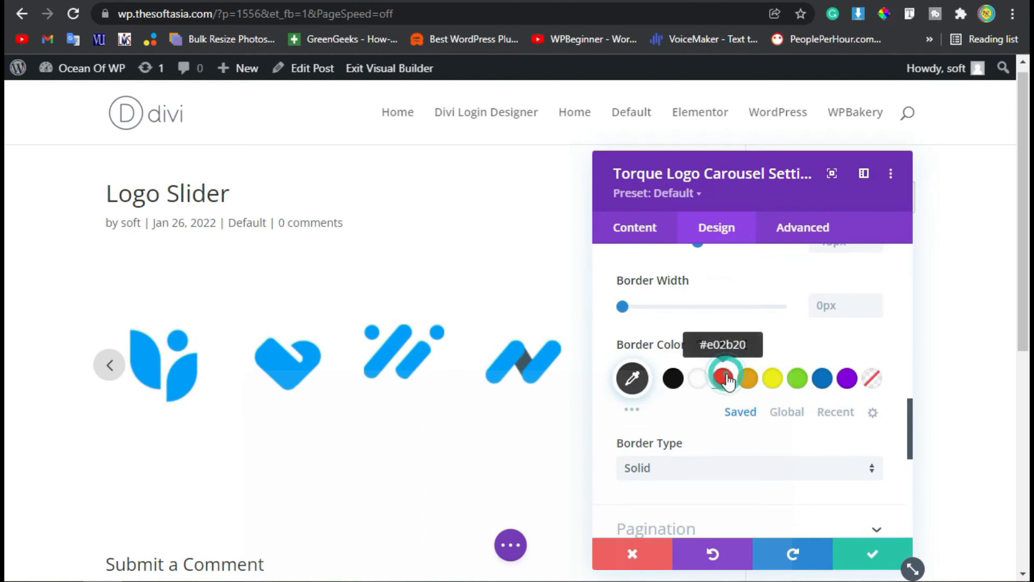
pyautogui.click(724, 380)
pyautogui.click(676, 378)
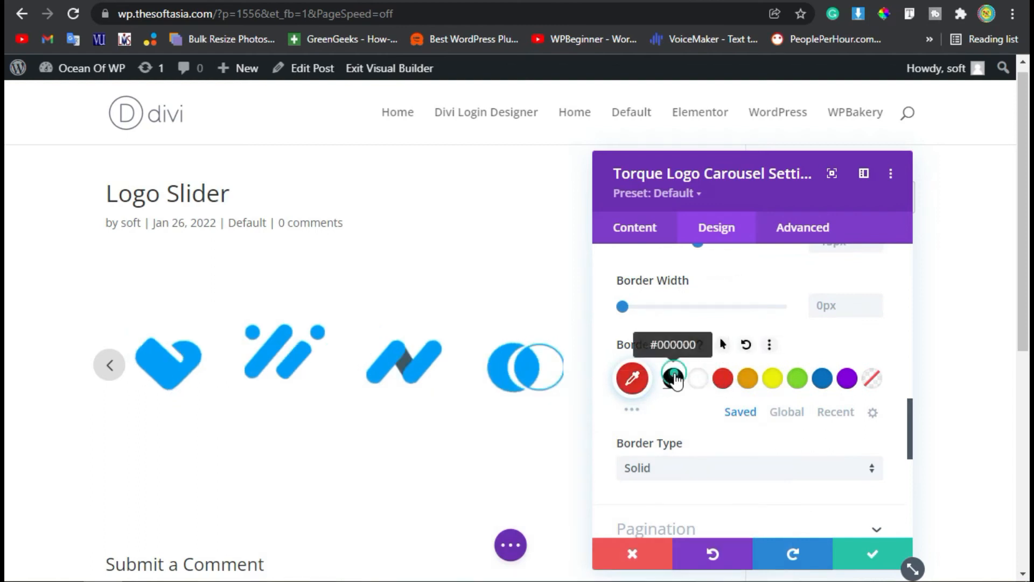
pyautogui.scroll(-3, 695, 433)
pyautogui.scroll(10, 697, 434)
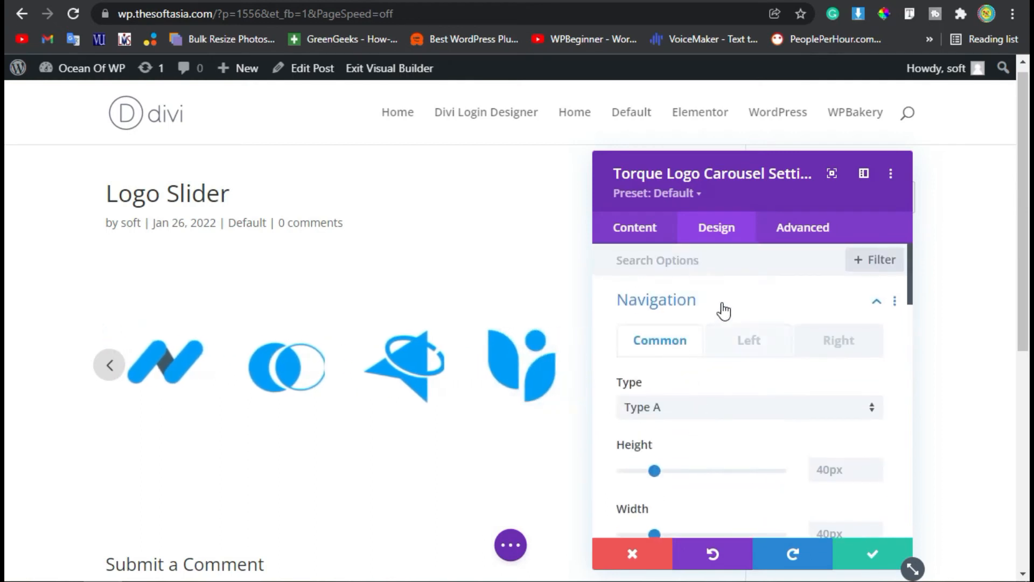
pyautogui.click(659, 300)
# Apply the first Box Shadow preset, the soft shadow on all sides, to the carousel and save the module settings.
pyautogui.scroll(-2, 664, 418)
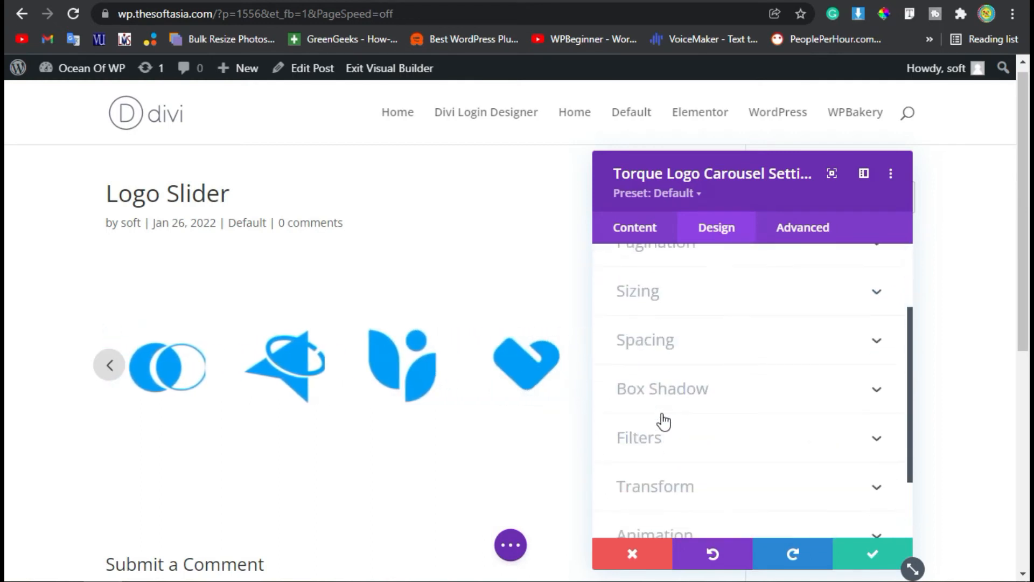
pyautogui.scroll(2, 696, 273)
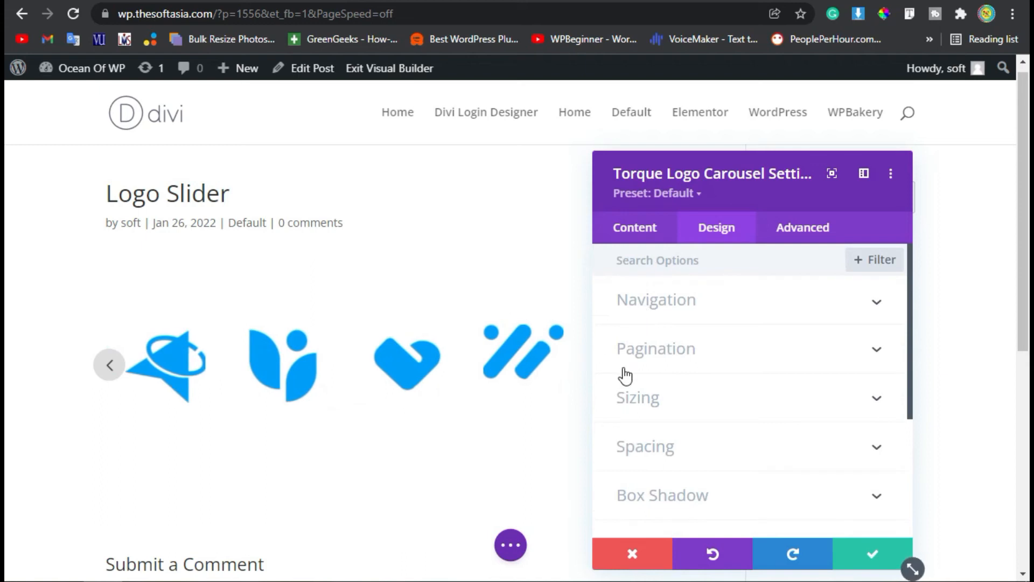
pyautogui.scroll(-2, 641, 358)
pyautogui.scroll(-2, 691, 417)
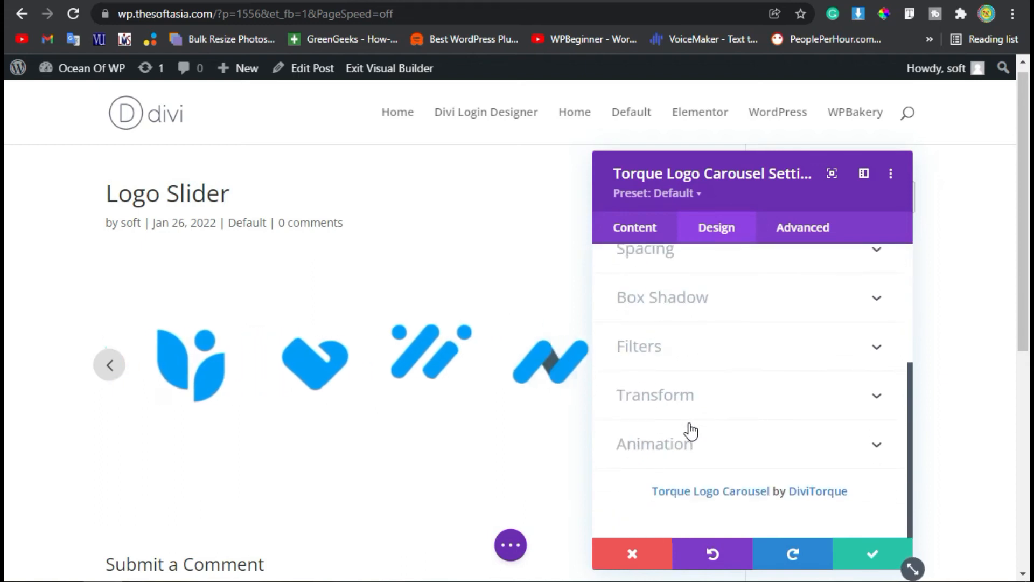
pyautogui.click(622, 299)
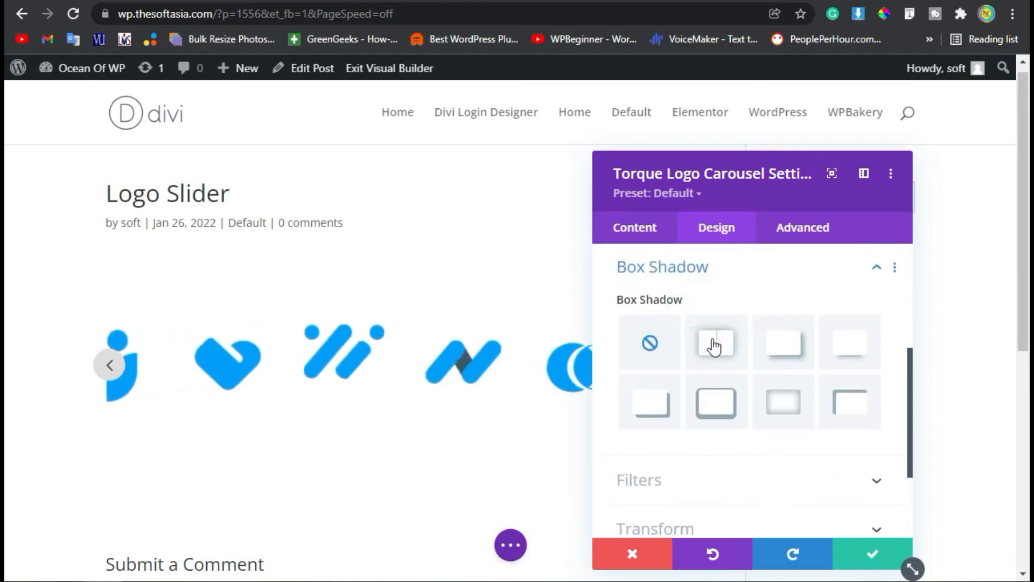
pyautogui.click(715, 343)
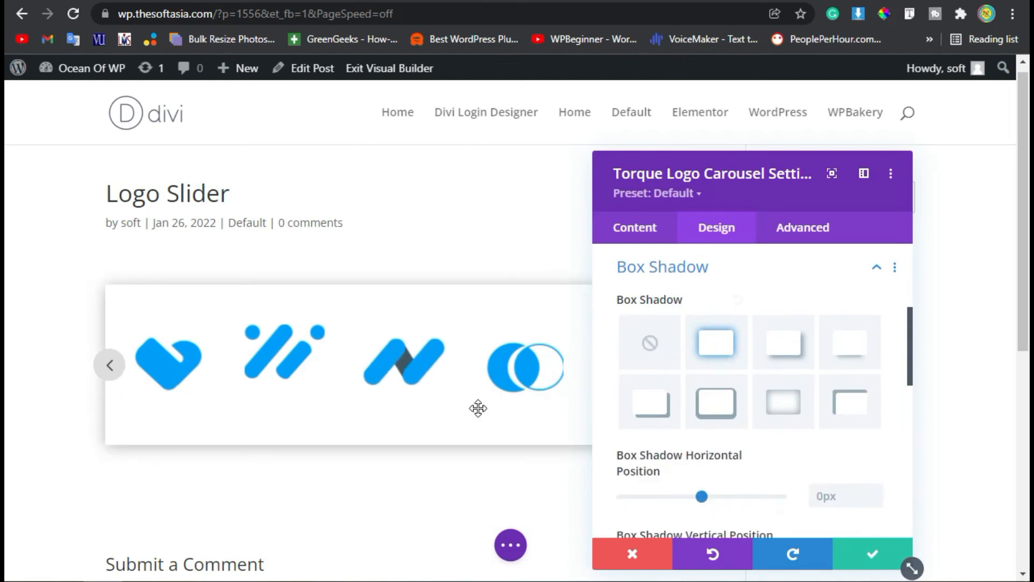
pyautogui.click(861, 562)
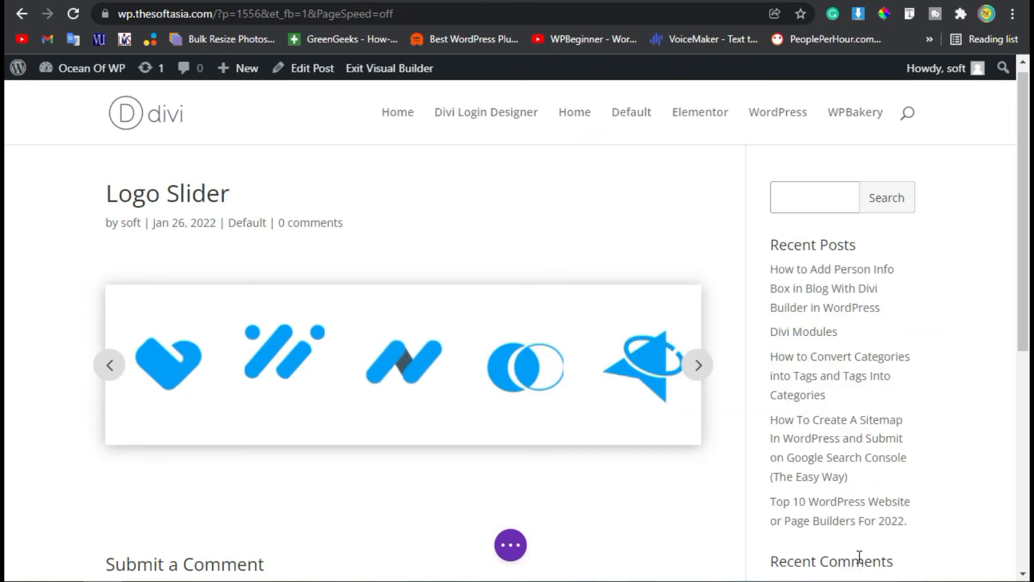
# Publish the Logo Slider post and exit the visual builder to the live page.
pyautogui.click(523, 536)
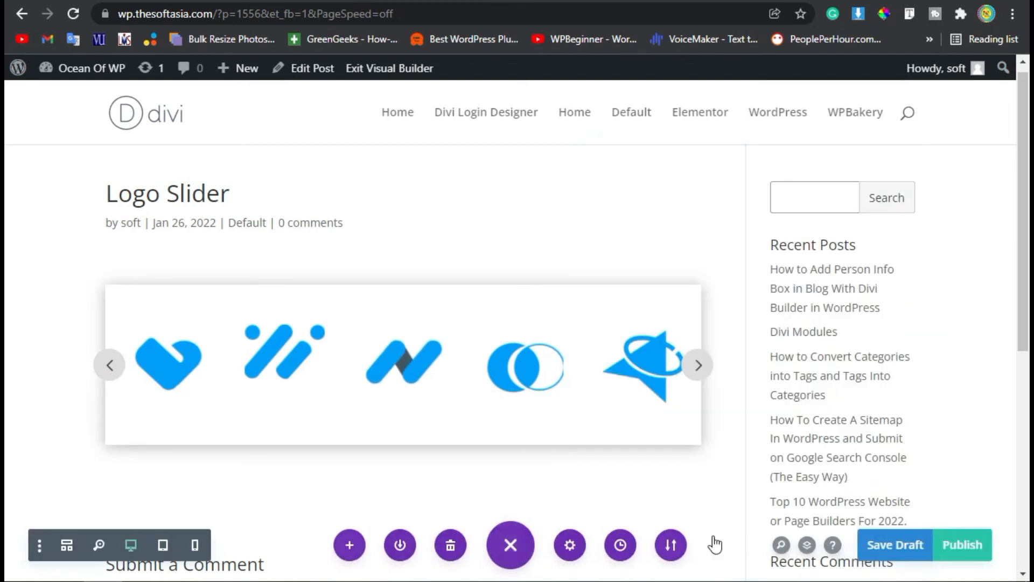
pyautogui.click(967, 542)
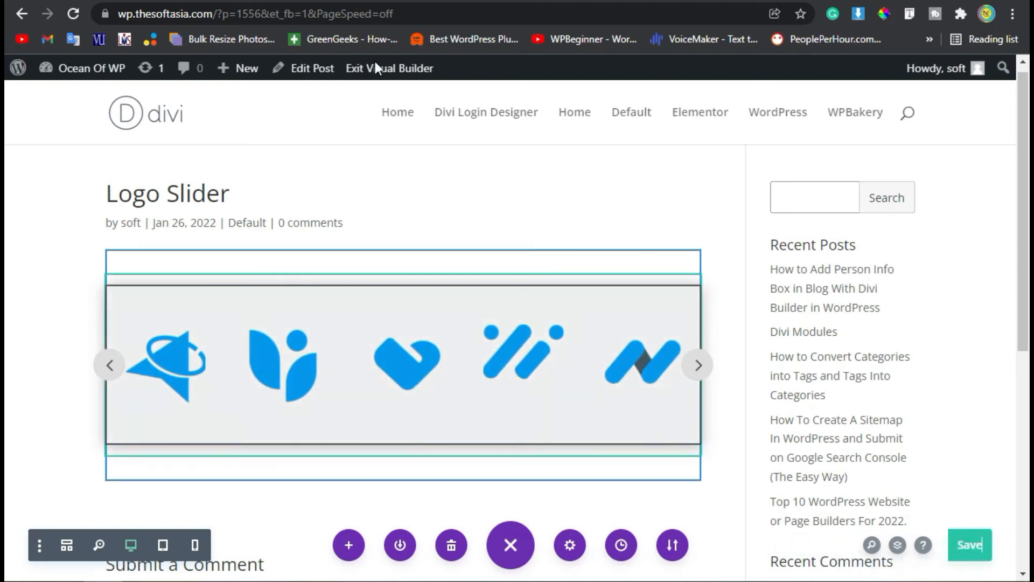
pyautogui.click(397, 69)
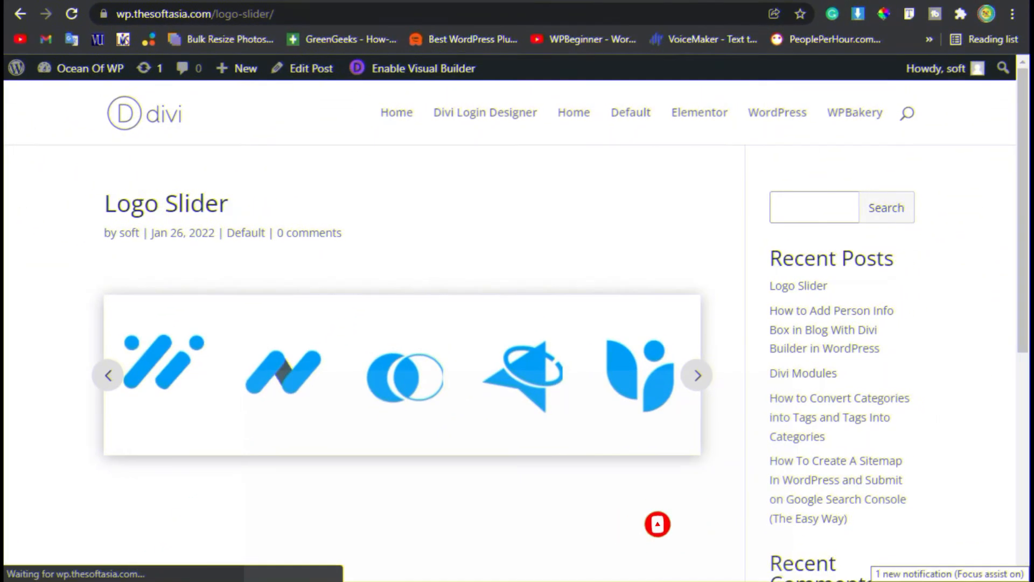
# Check the logo carousel on the published page by advancing it several slides forward.
pyautogui.scroll(-3, 470, 457)
pyautogui.scroll(3, 593, 447)
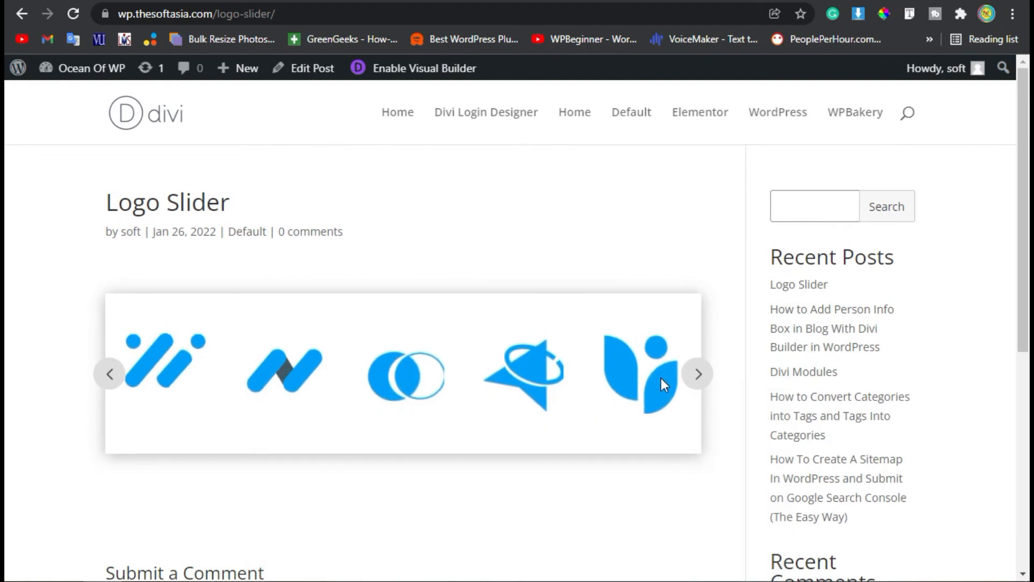
pyautogui.click(700, 374)
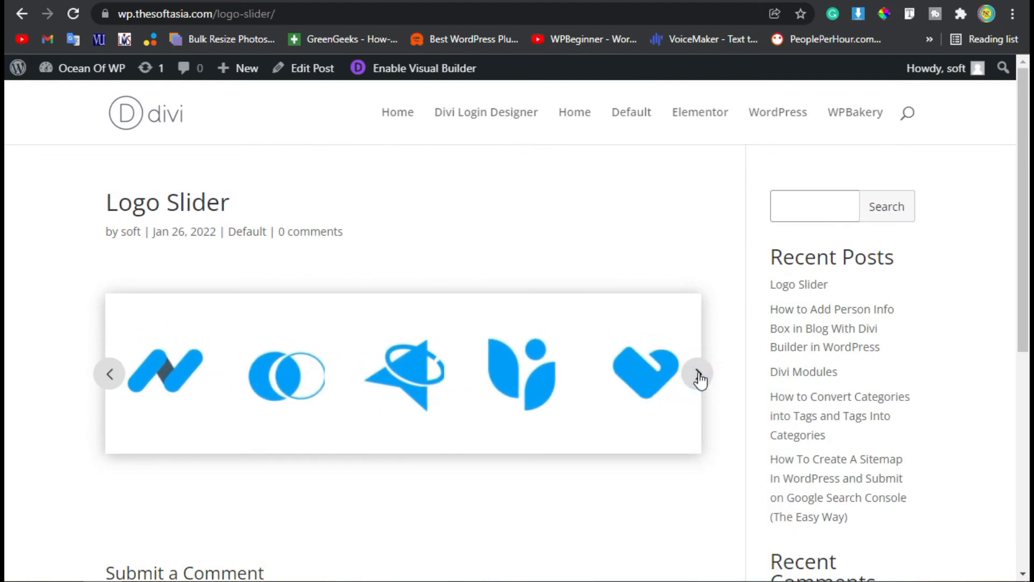
pyautogui.click(699, 376)
pyautogui.click(697, 373)
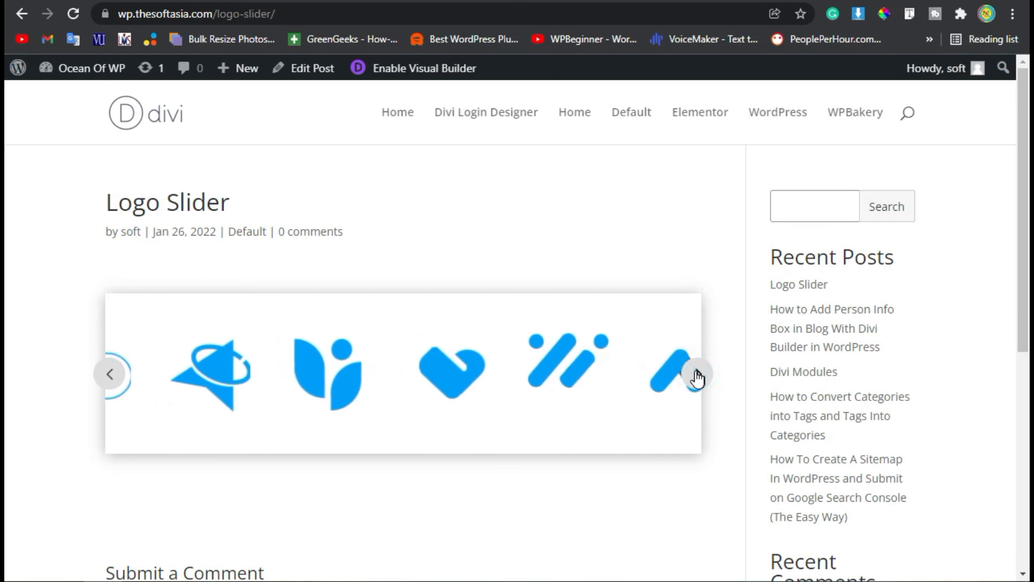